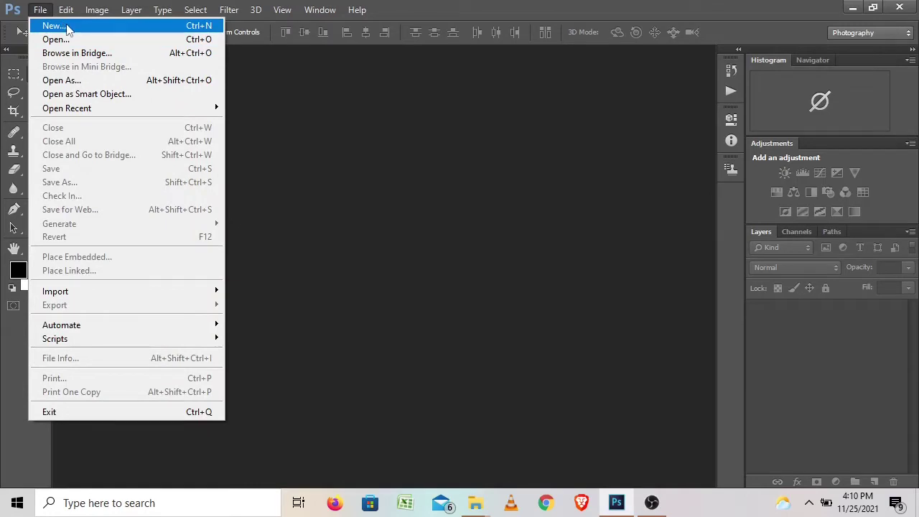
# - Start a new document using the Web preset at 1024 x 768 pixels
pyautogui.click(66, 27)
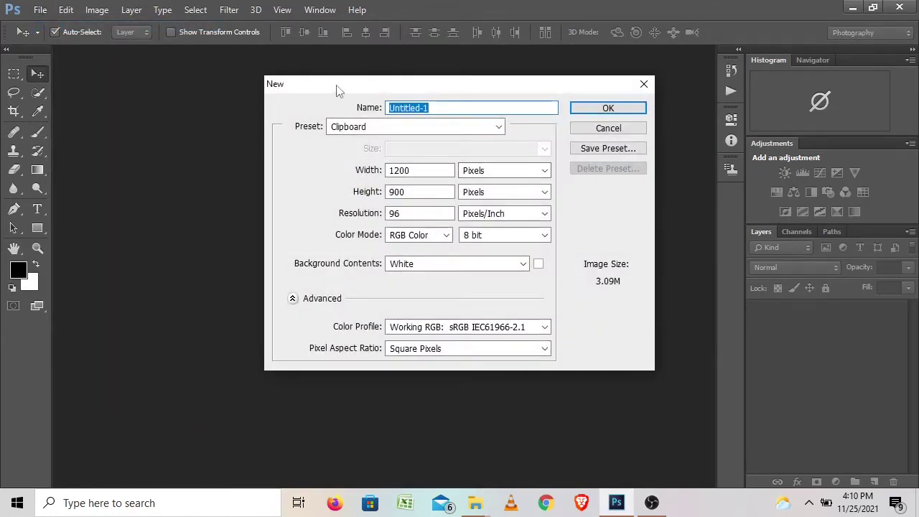
pyautogui.moveTo(337, 86); pyautogui.dragTo(306, 86)
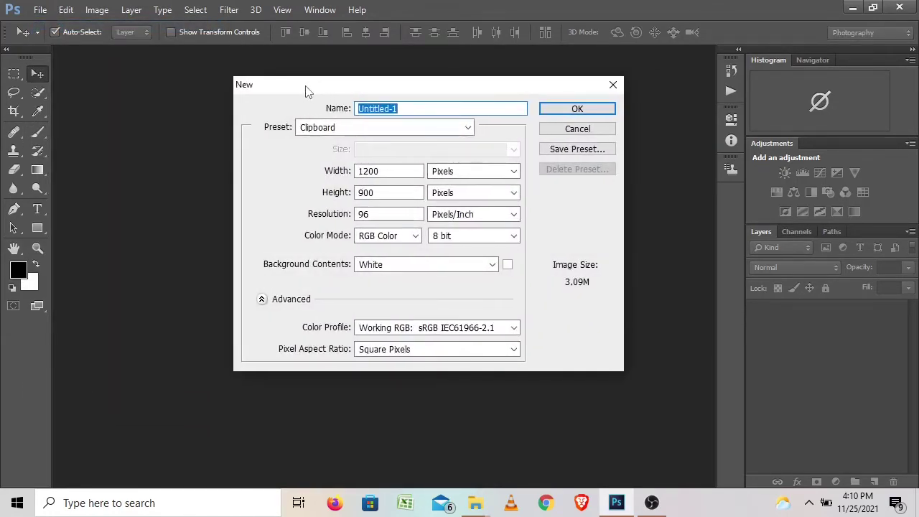
pyautogui.click(455, 131)
pyautogui.click(455, 133)
pyautogui.click(455, 133)
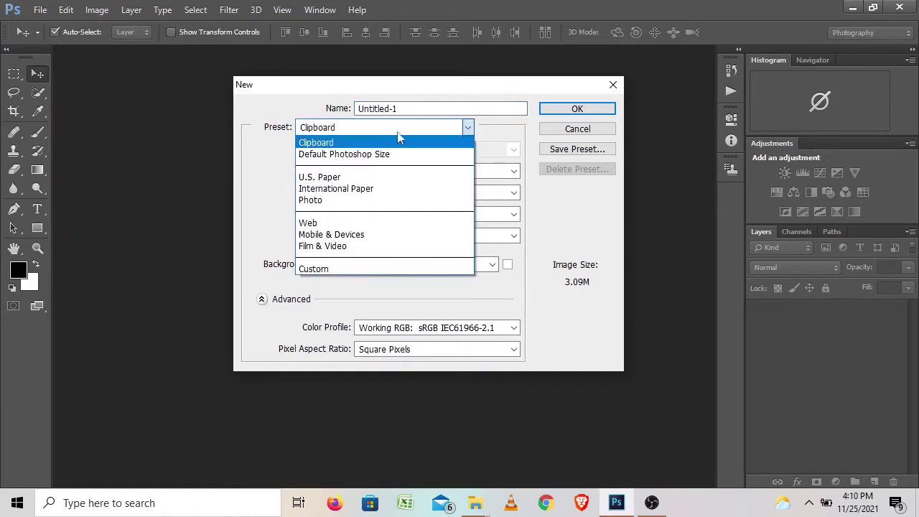
pyautogui.click(319, 224)
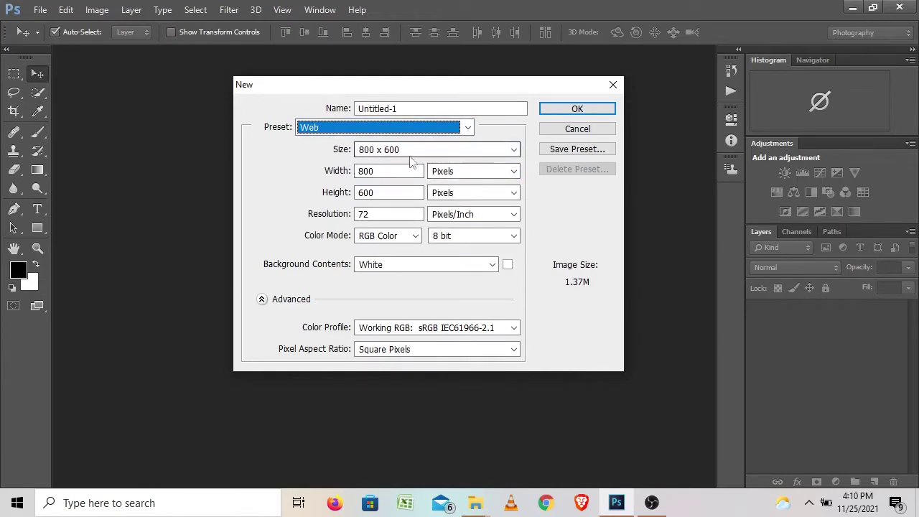
pyautogui.click(471, 153)
pyautogui.click(470, 152)
pyautogui.click(469, 152)
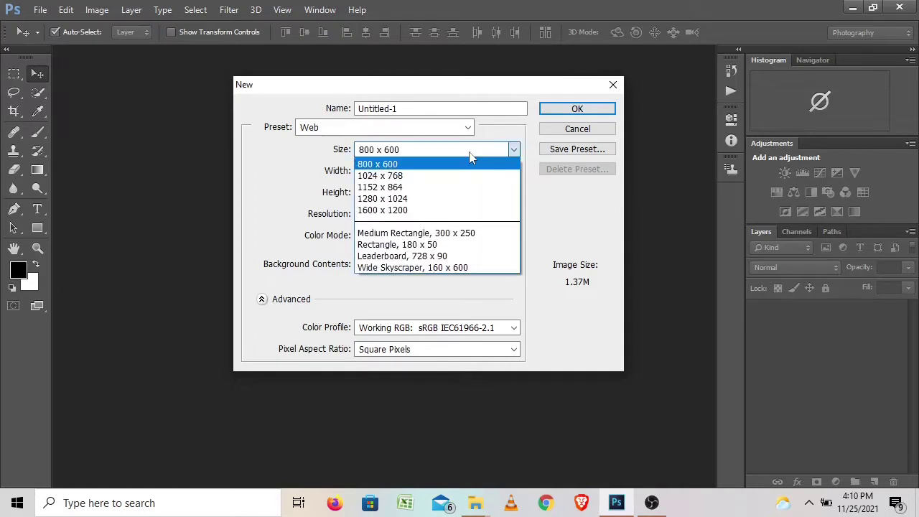
pyautogui.click(391, 175)
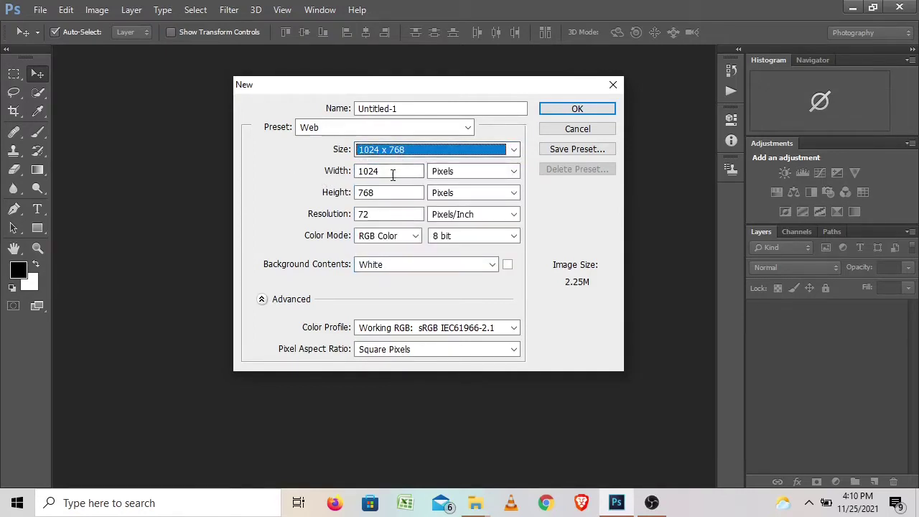
# - Keep the width in pixels and the background contents white, and create the document
pyautogui.click(514, 172)
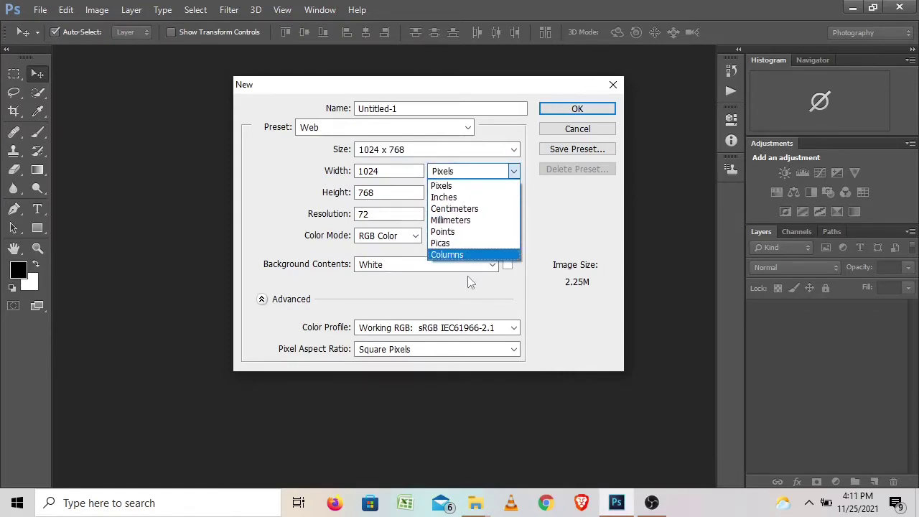
pyautogui.click(557, 226)
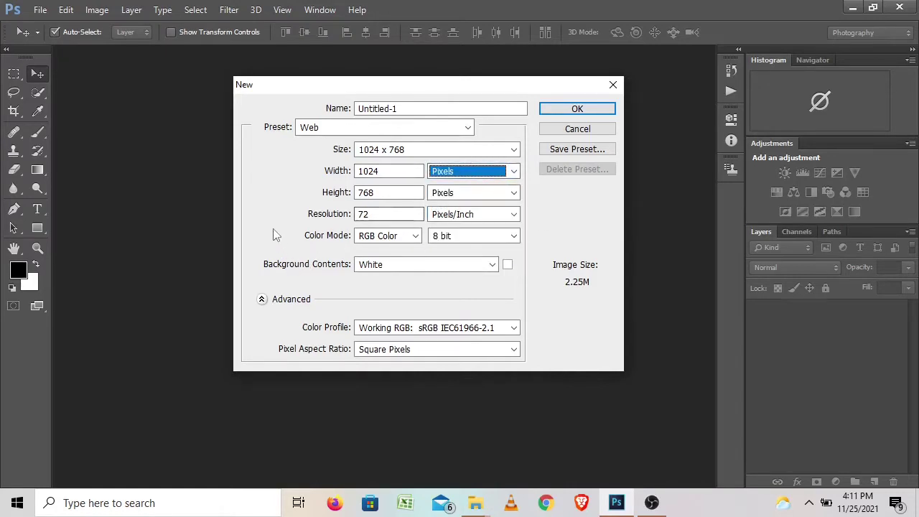
pyautogui.click(493, 266)
pyautogui.click(493, 266)
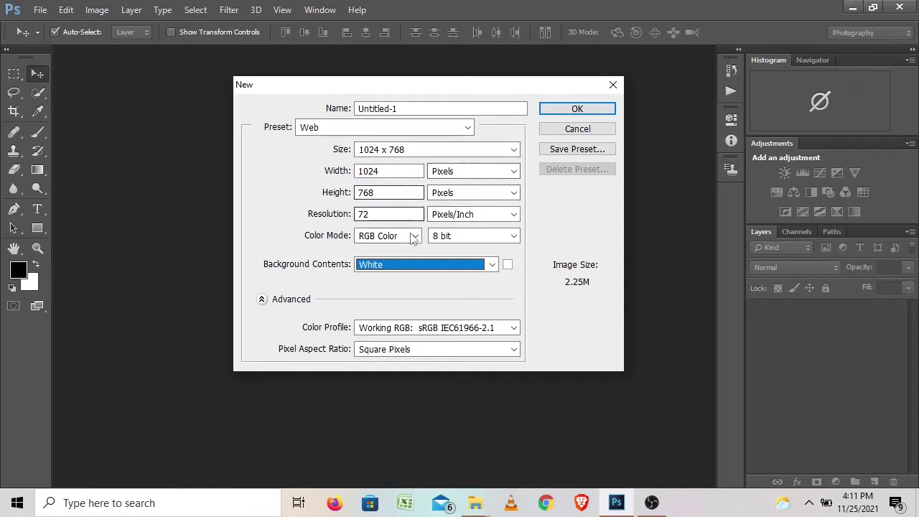
pyautogui.click(580, 109)
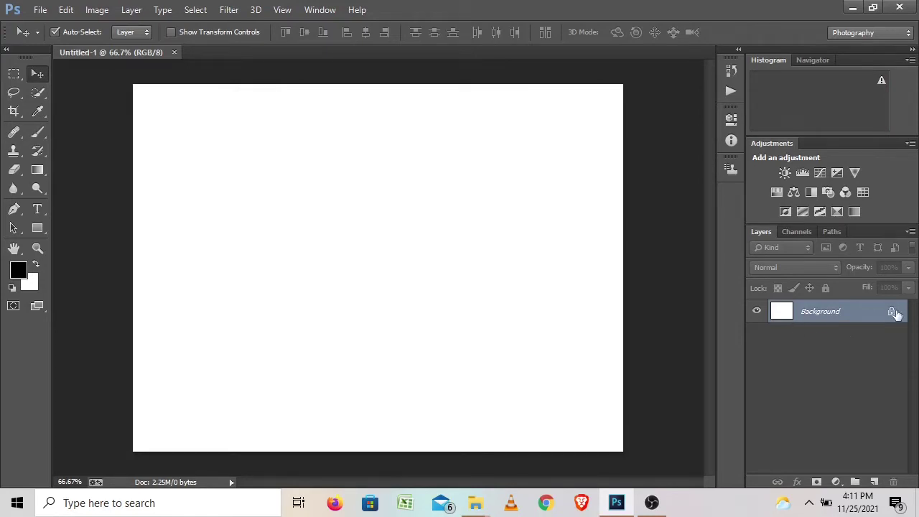
# - Open the black bear eating dandelions JPG from the res_image folder
pyautogui.click(41, 13)
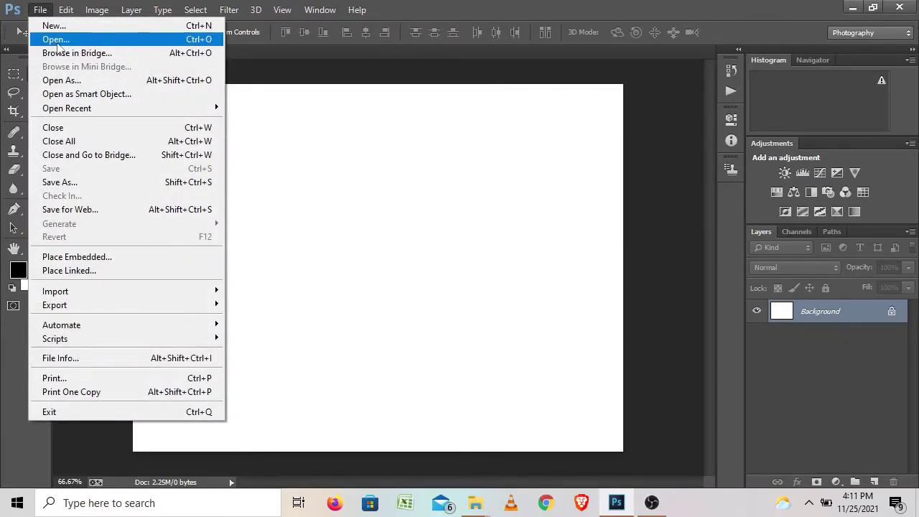
pyautogui.click(57, 42)
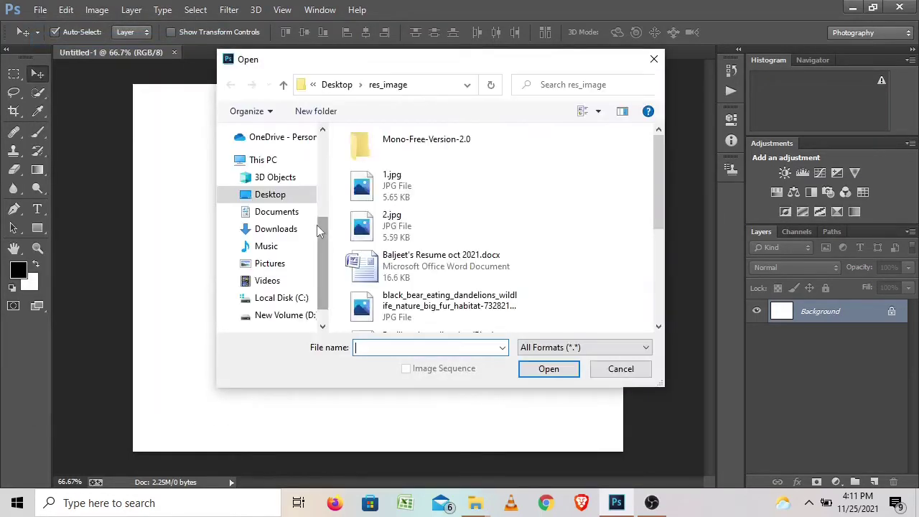
pyautogui.click(413, 303)
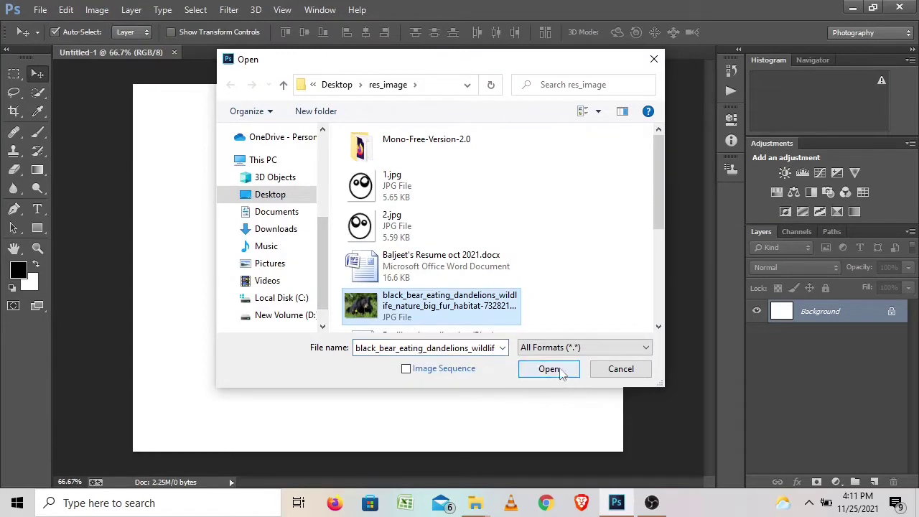
pyautogui.click(550, 370)
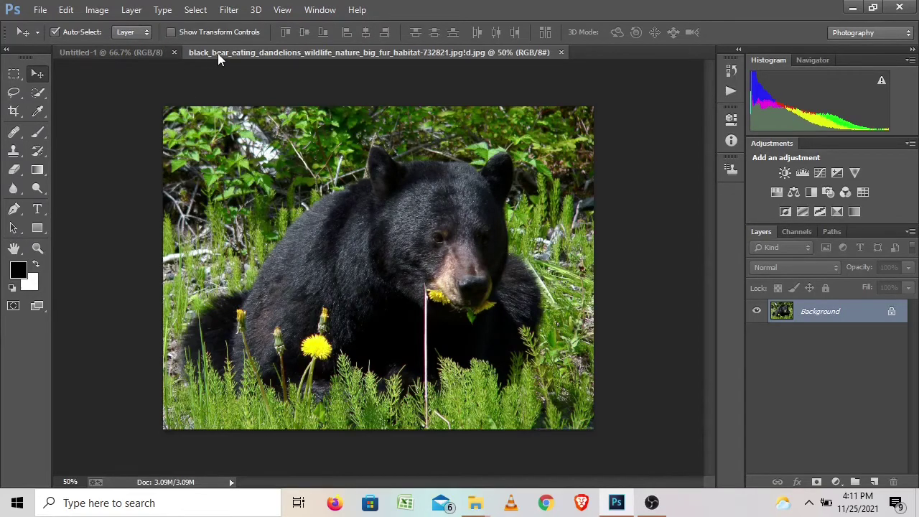
# - Try to move the bear photo's Background layer with the Move tool
pyautogui.click(125, 52)
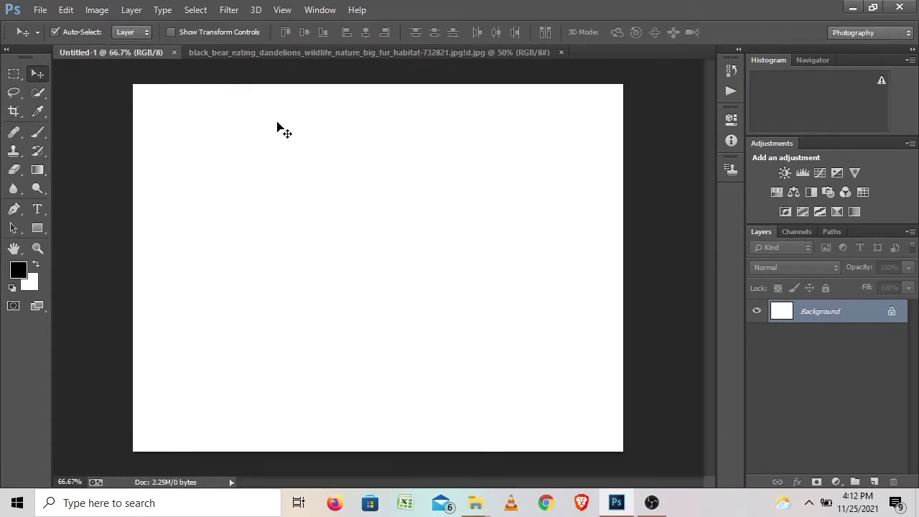
pyautogui.click(262, 53)
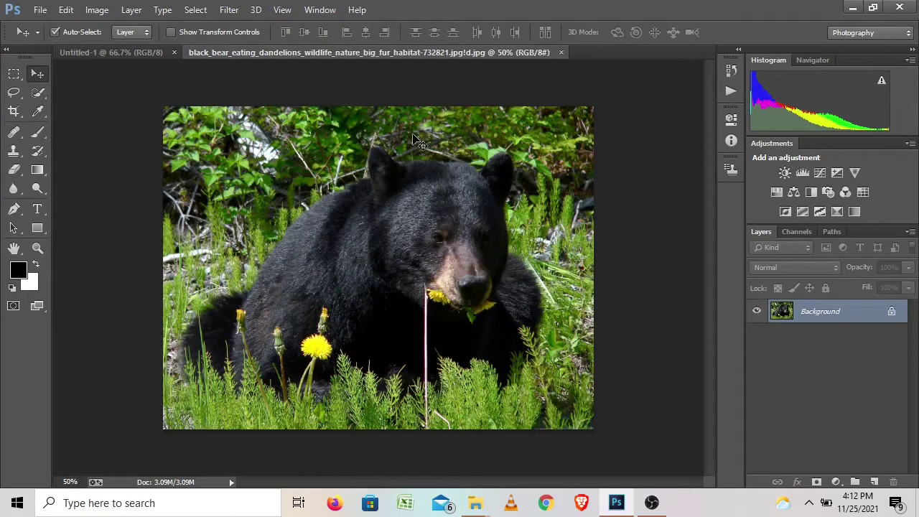
pyautogui.click(108, 53)
pyautogui.click(233, 53)
pyautogui.moveTo(369, 267); pyautogui.dragTo(250, 221)
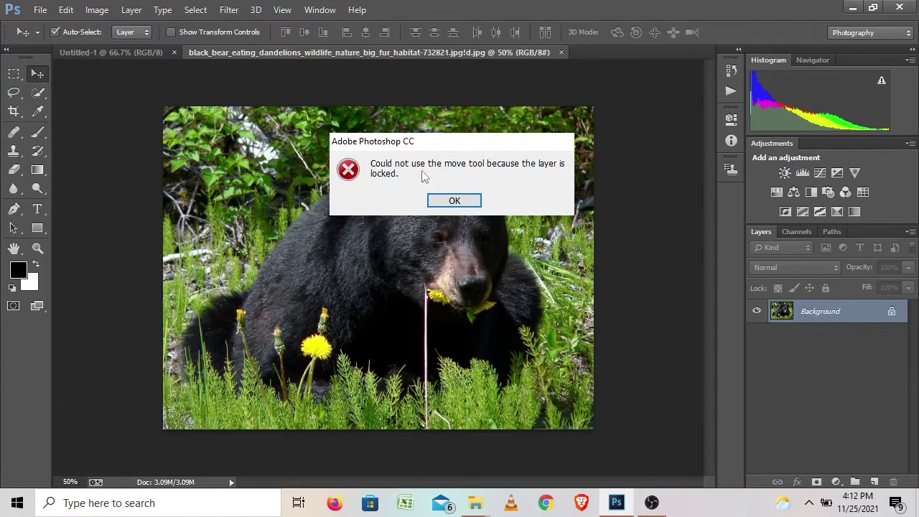
pyautogui.click(452, 200)
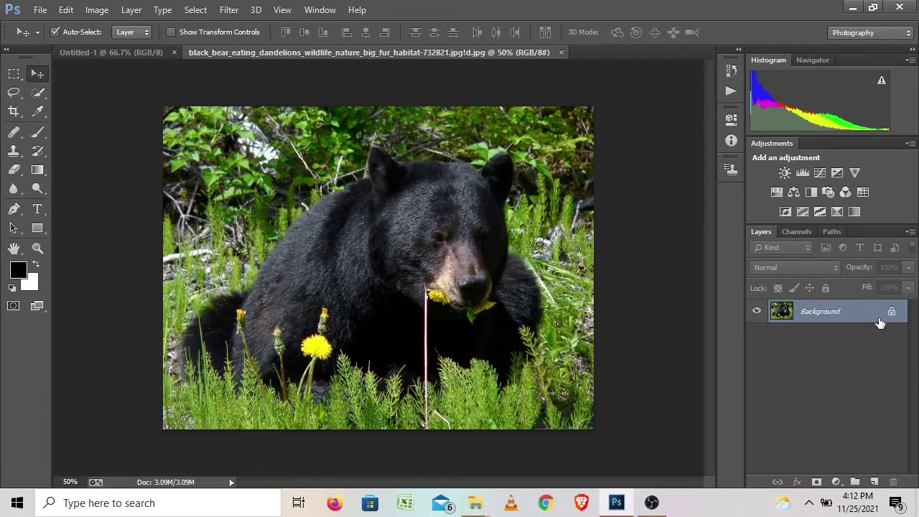
# - Convert the bear photo's locked Background into a regular layer, keeping the default name Layer 0
pyautogui.doubleClick(834, 317)
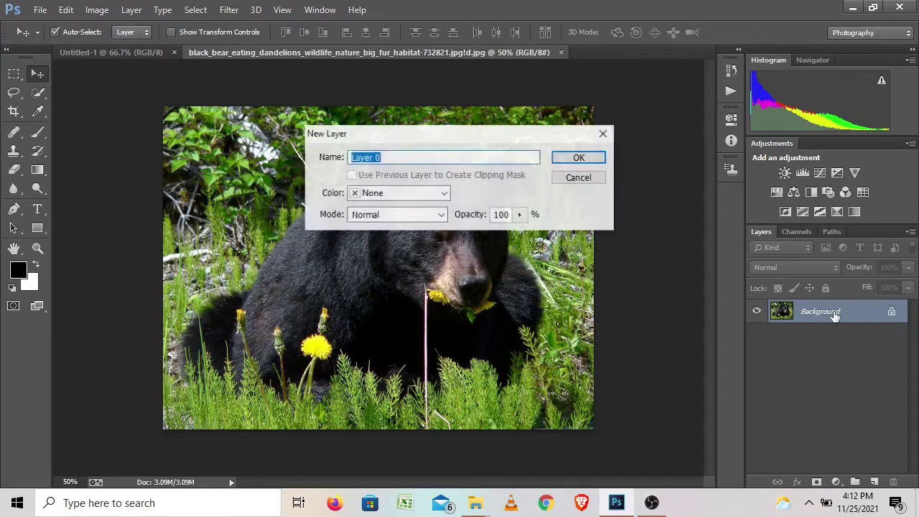
pyautogui.click(494, 161)
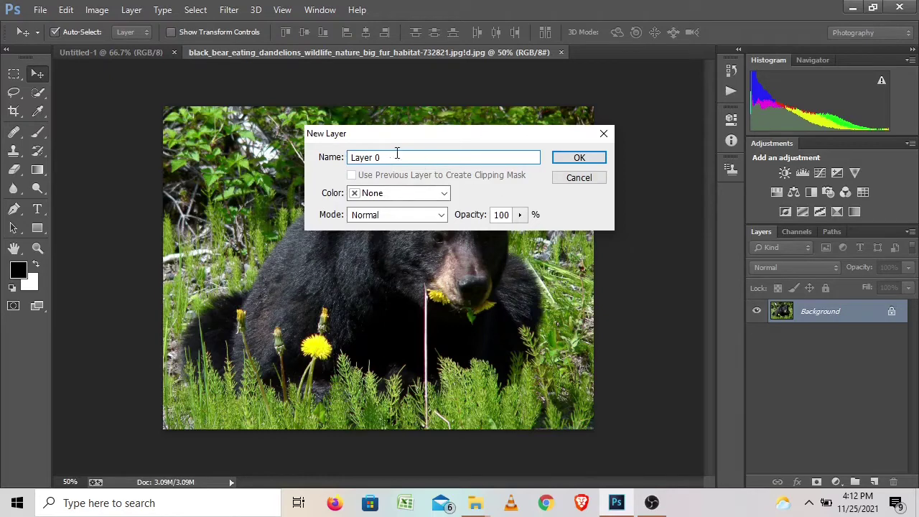
pyautogui.click(580, 159)
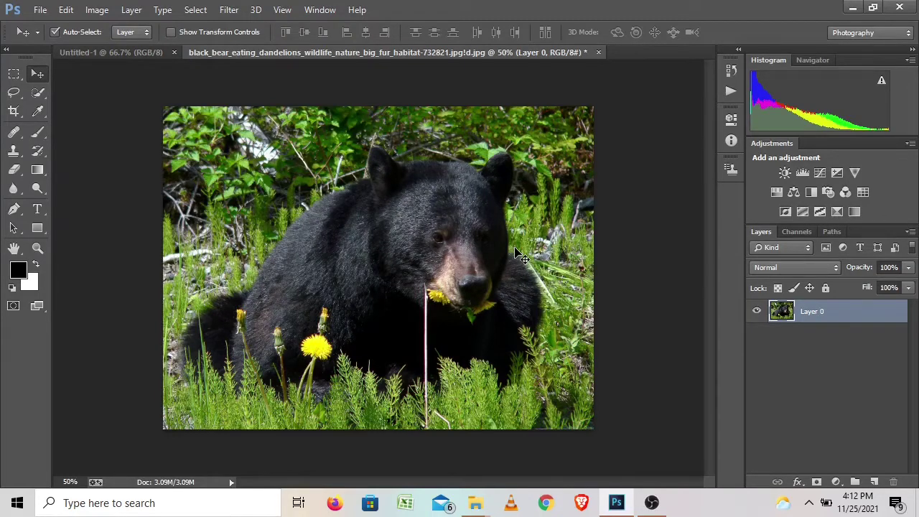
# - Copy the entire bear photo and paste it into the blank Untitled-1 document
pyautogui.hotkey('ctrl', 'a')
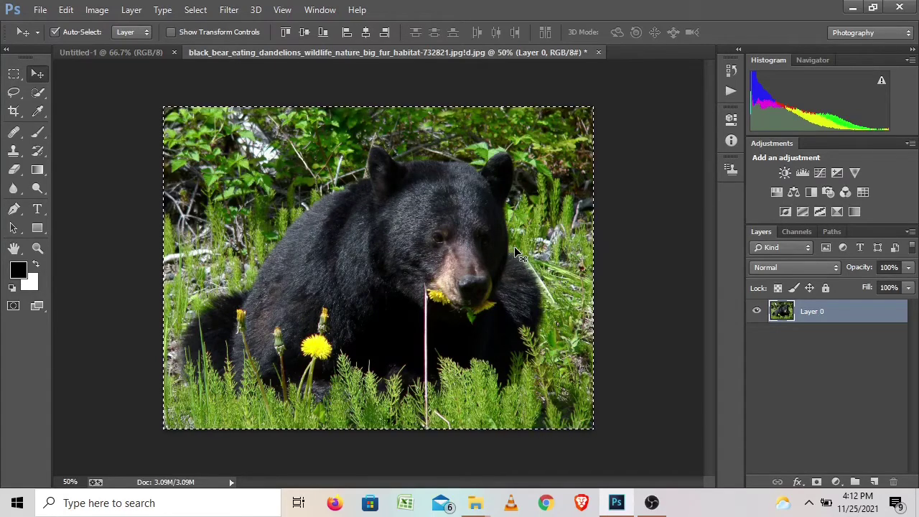
pyautogui.click(137, 55)
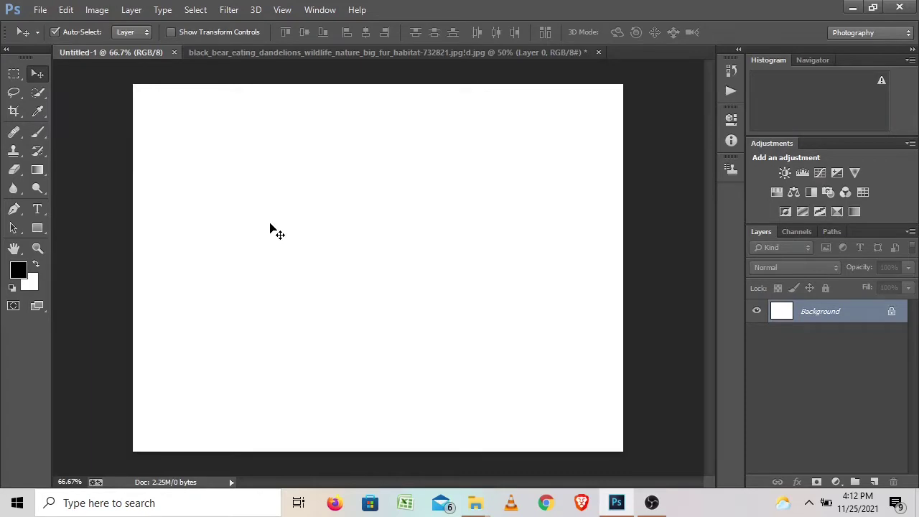
pyautogui.hotkey('ctrl', 'v')
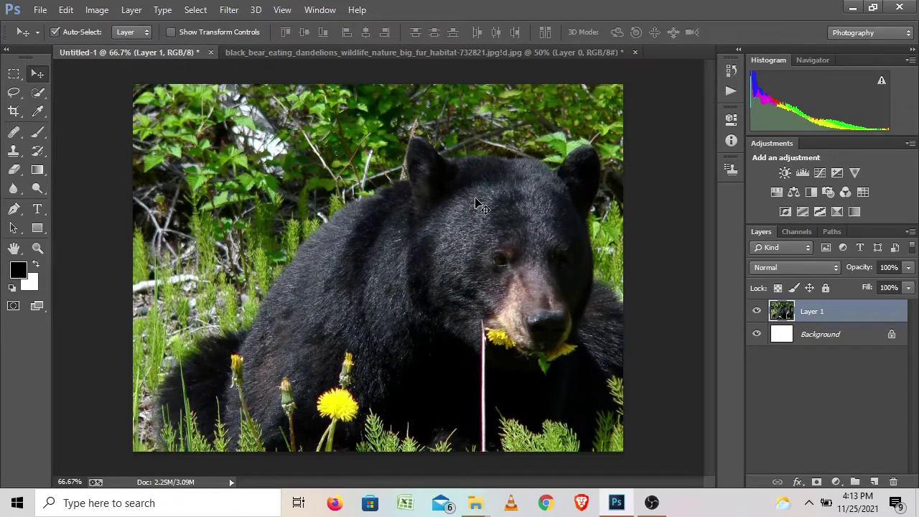
# - Free-transform the pasted bear photo to about 33% width and 38% height, placing it in the canvas's upper-left area
pyautogui.hotkey('ctrl', 't')
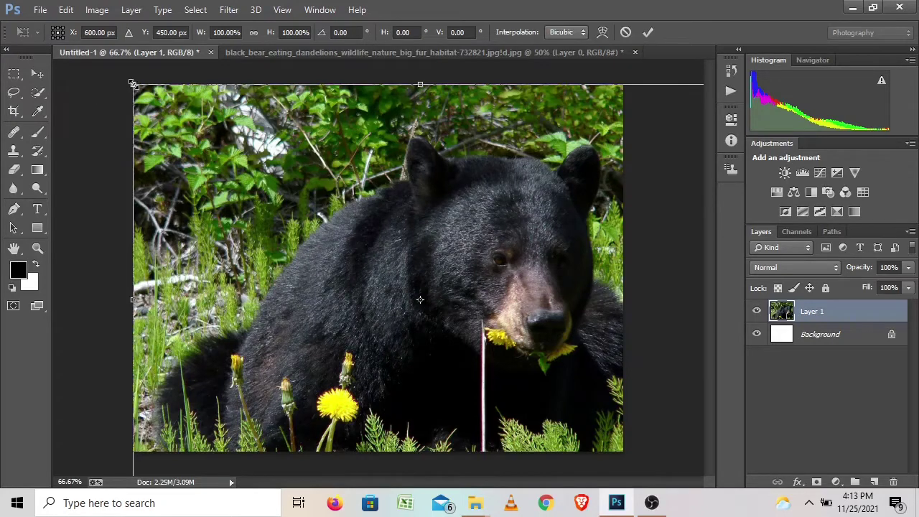
pyautogui.moveTo(134, 84); pyautogui.dragTo(413, 268)
pyautogui.moveTo(580, 326); pyautogui.dragTo(336, 191)
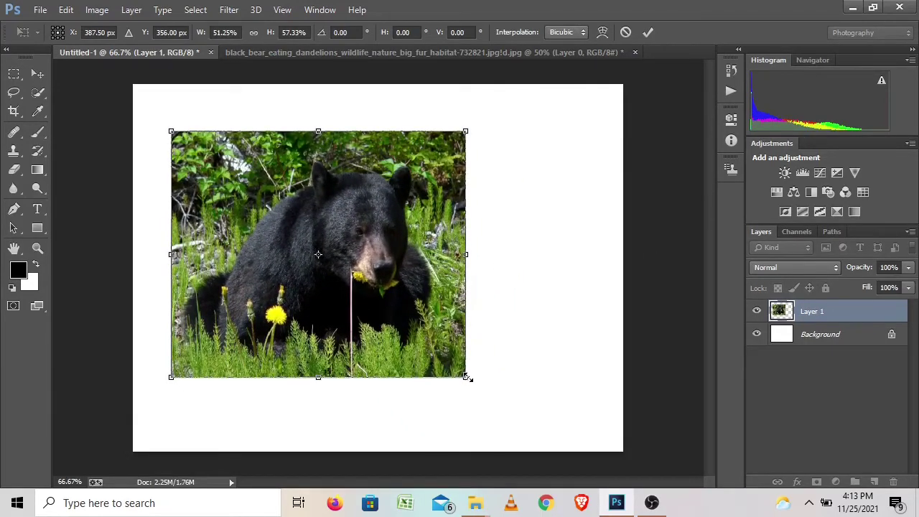
pyautogui.moveTo(462, 378); pyautogui.dragTo(367, 301)
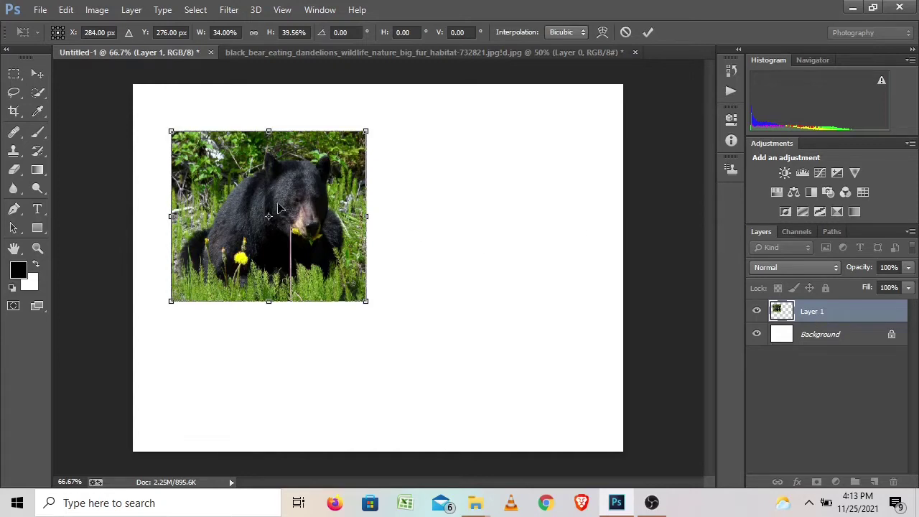
pyautogui.moveTo(366, 302); pyautogui.dragTo(360, 294)
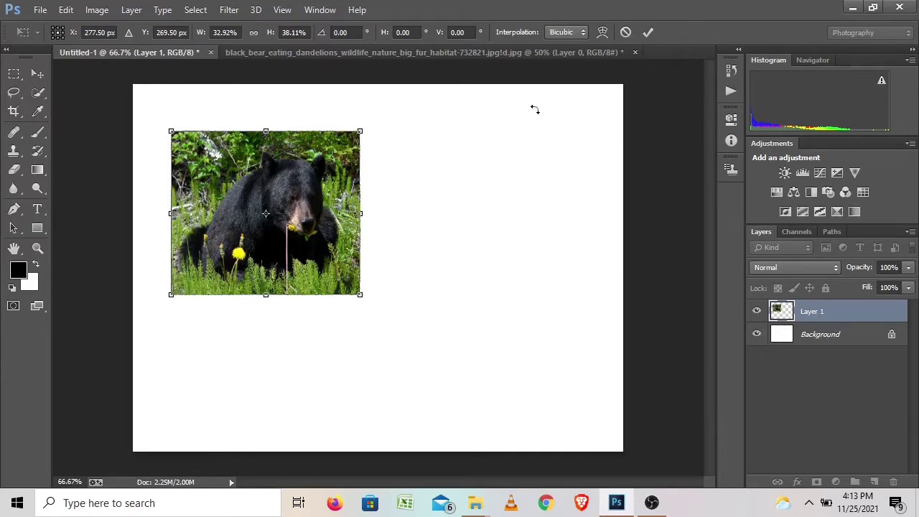
pyautogui.click(648, 32)
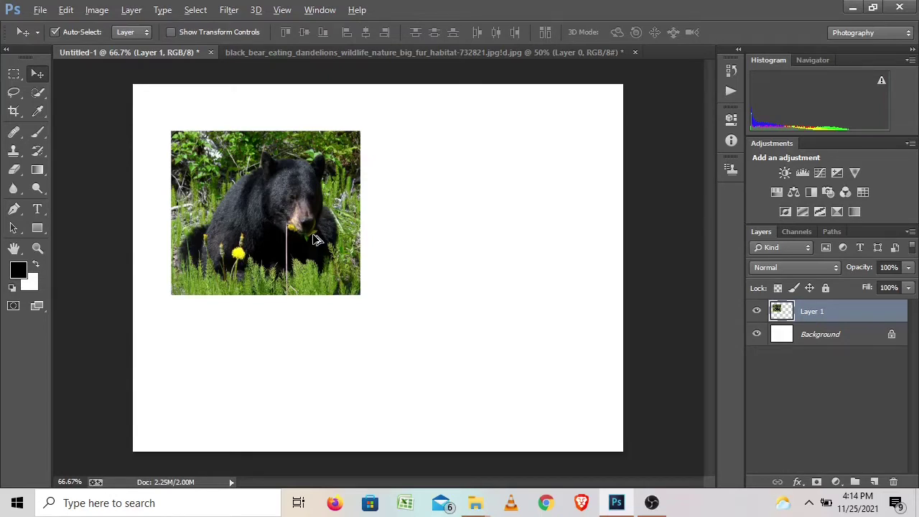
# - Duplicate the small bear photo twice, placing one copy to its right and another directly below it
pyautogui.moveTo(316, 240); pyautogui.dragTo(510, 242)
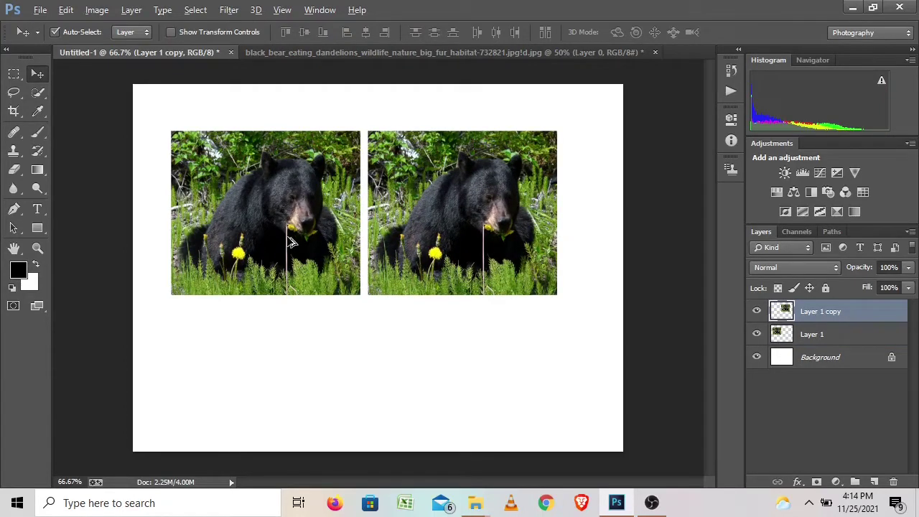
pyautogui.moveTo(292, 242); pyautogui.dragTo(288, 419)
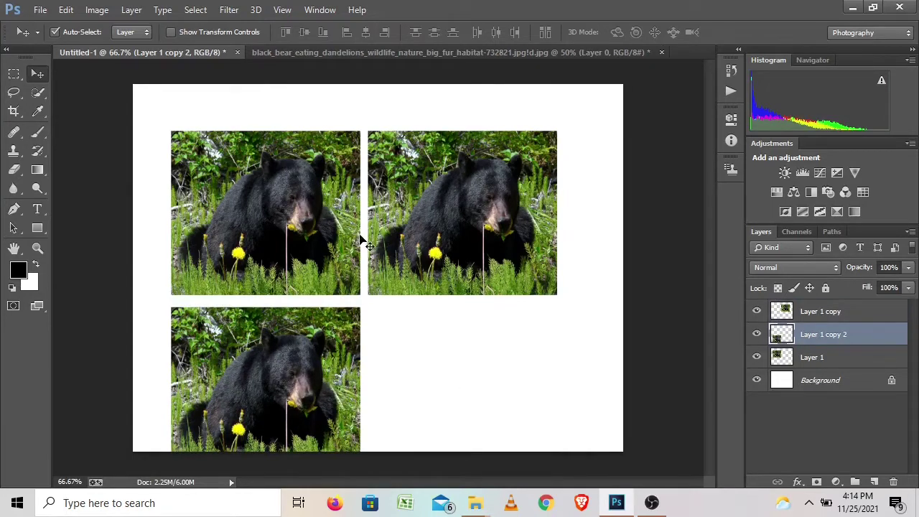
pyautogui.click(520, 341)
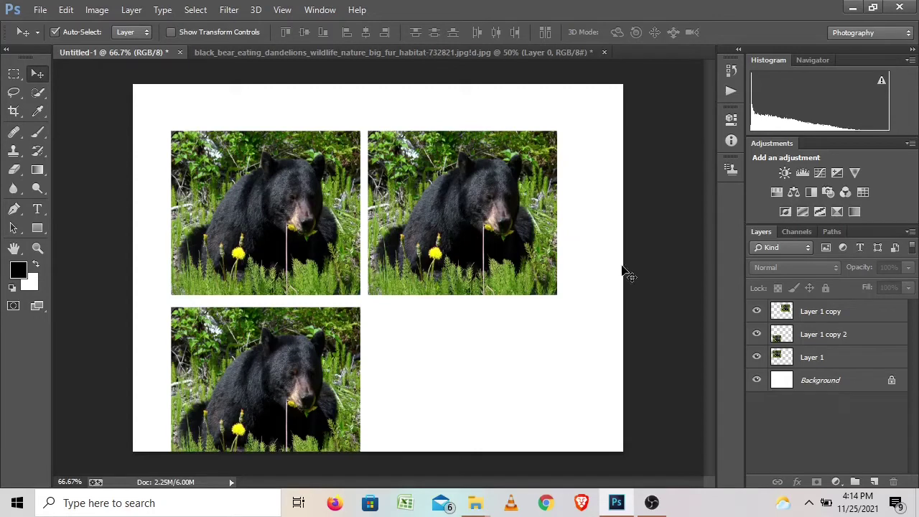
# - Go through Layer 1, Layer 1 copy 2 and Layer 1 copy to examine the separate layer of each photo
pyautogui.click(827, 361)
pyautogui.click(833, 338)
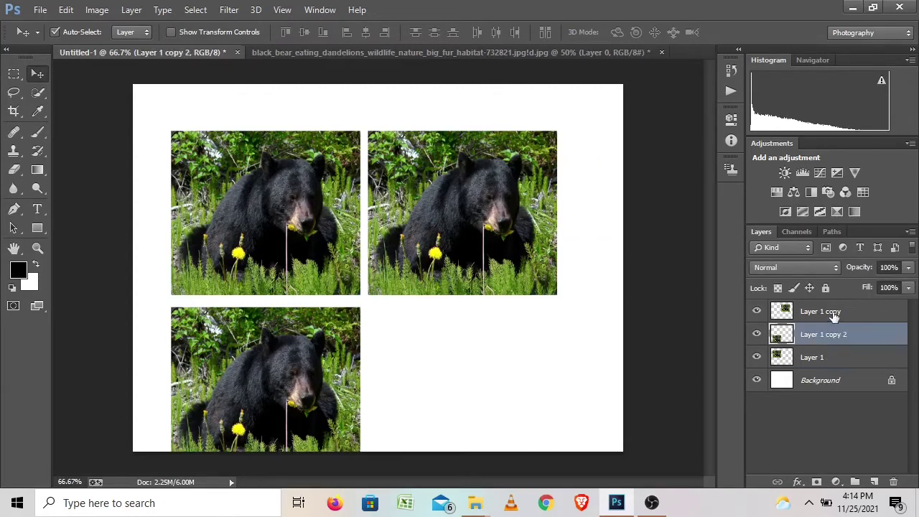
pyautogui.click(832, 316)
pyautogui.click(821, 359)
pyautogui.click(819, 336)
pyautogui.click(818, 316)
pyautogui.click(819, 335)
pyautogui.click(817, 352)
pyautogui.click(818, 336)
pyautogui.click(819, 312)
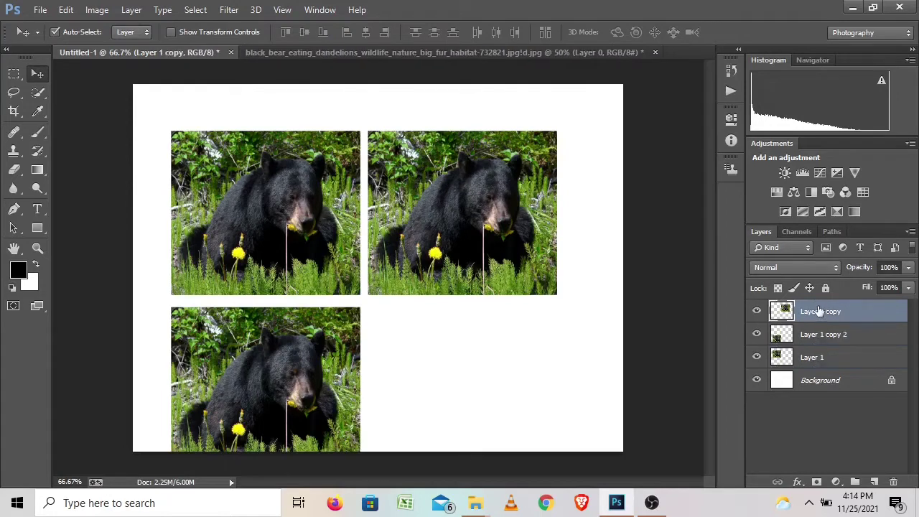
pyautogui.click(814, 353)
pyautogui.click(817, 335)
pyautogui.click(819, 315)
# - Rearrange the three bear photos into one horizontal row across the upper part of the canvas
pyautogui.moveTo(288, 368); pyautogui.dragTo(525, 346)
pyautogui.moveTo(265, 226); pyautogui.dragTo(202, 226)
pyautogui.moveTo(442, 226); pyautogui.dragTo(366, 226)
pyautogui.moveTo(466, 365); pyautogui.dragTo(567, 210)
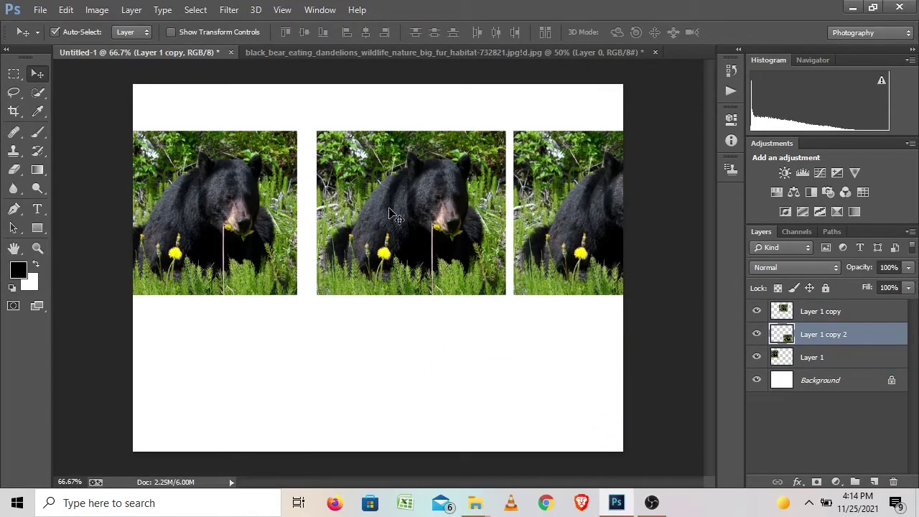
pyautogui.click(481, 267)
pyautogui.click(195, 230)
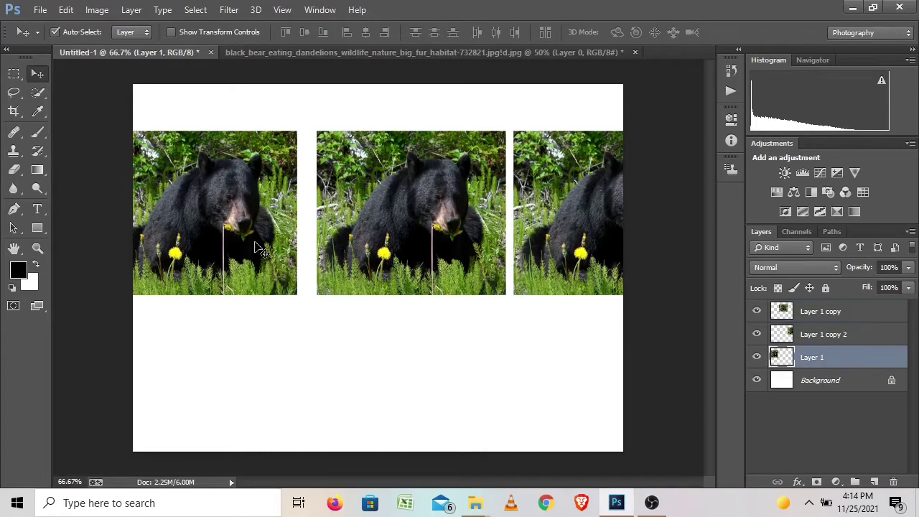
pyautogui.click(194, 338)
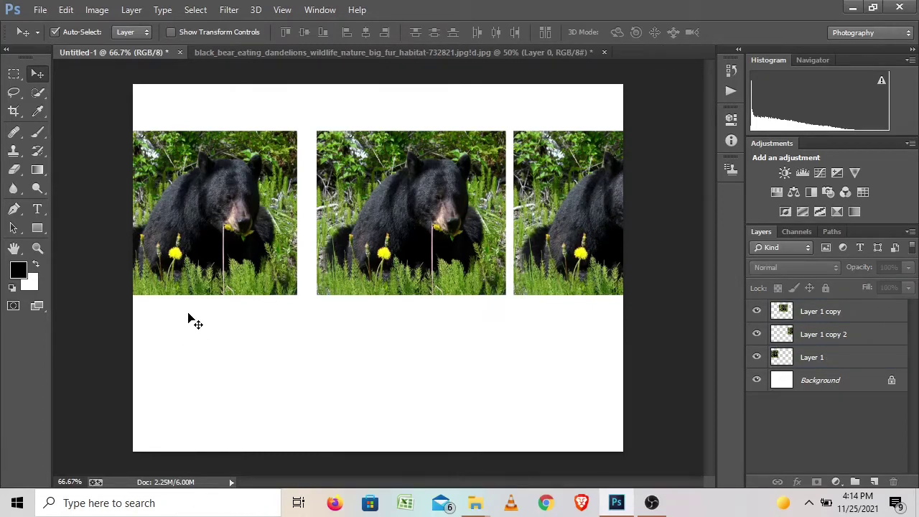
# - Free-transform Layer 1's bear photo to about 55% width and 50% height, and move it closer to the canvas's left edge
pyautogui.click(810, 363)
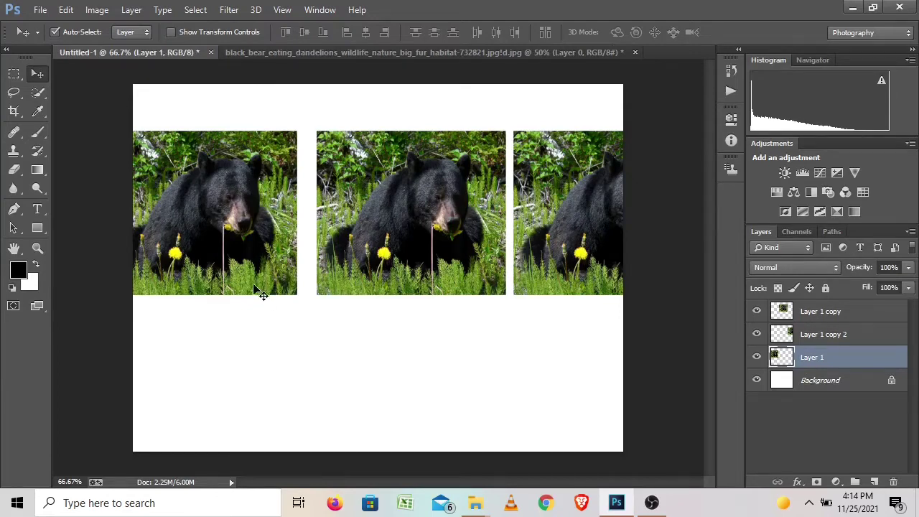
pyautogui.scroll(1, 351, 362)
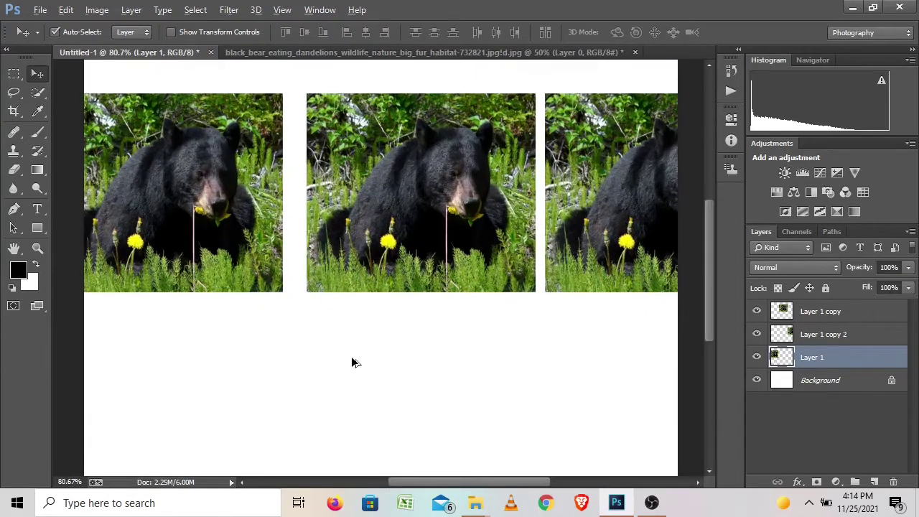
pyautogui.press('alt')
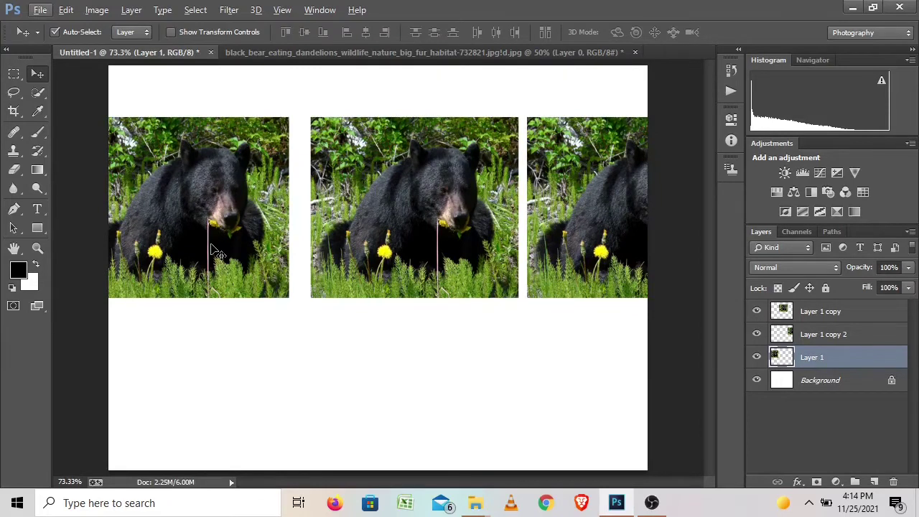
pyautogui.hotkey('ctrl', 't')
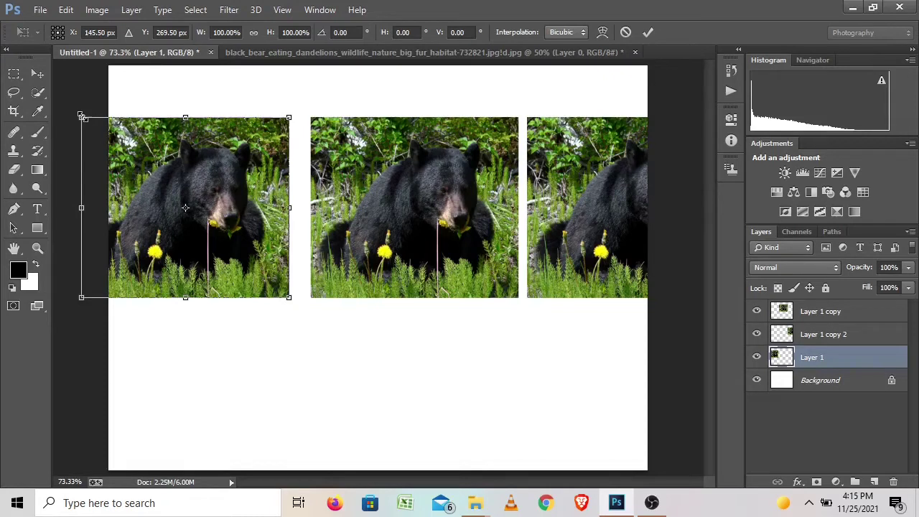
pyautogui.moveTo(81, 116); pyautogui.dragTo(175, 208)
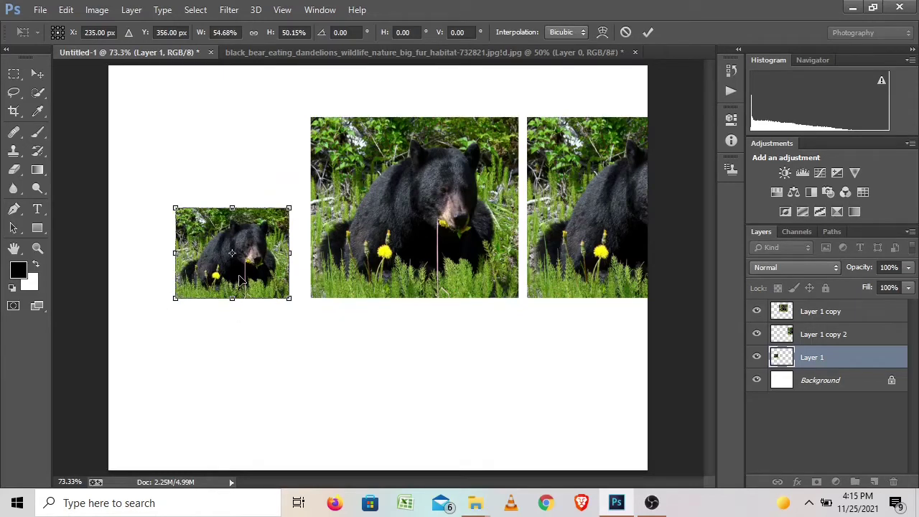
pyautogui.press('Return')
pyautogui.moveTo(224, 270); pyautogui.dragTo(171, 271)
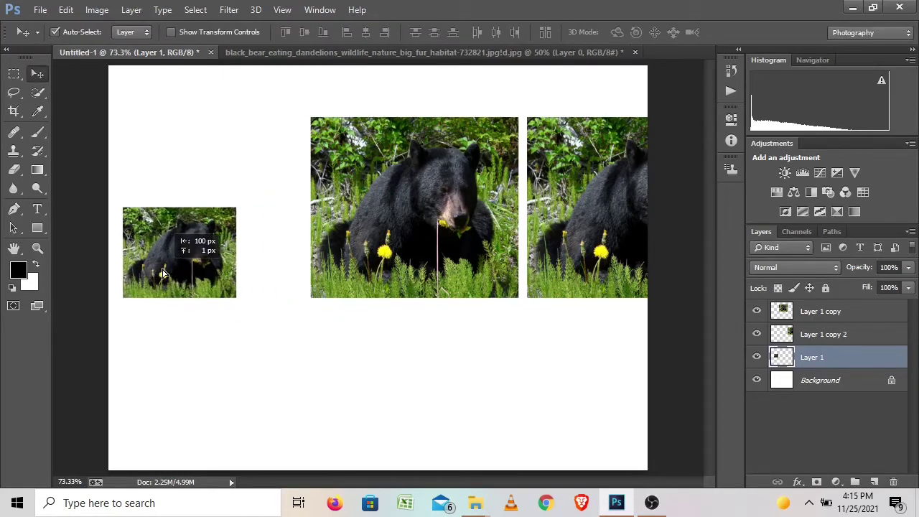
# - Free-transform the middle bear photo to about 76% width and 81% height, and shift it left toward the middle of the canvas
pyautogui.click(833, 335)
pyautogui.click(444, 263)
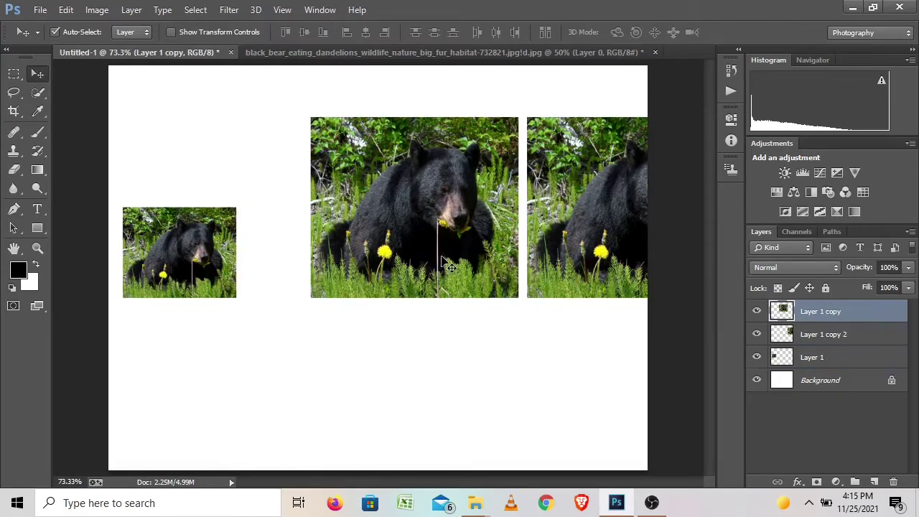
pyautogui.hotkey('ctrl', 't')
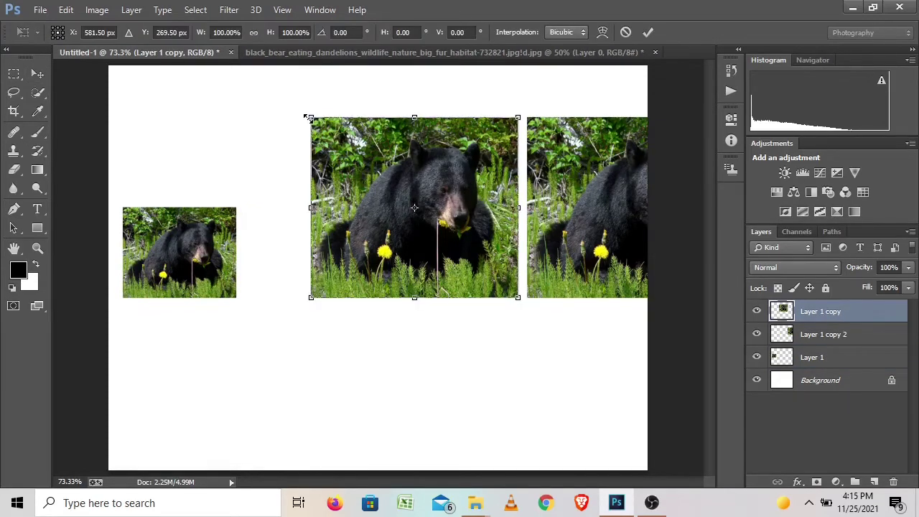
pyautogui.moveTo(307, 116); pyautogui.dragTo(408, 206)
pyautogui.moveTo(435, 237); pyautogui.dragTo(341, 240)
pyautogui.moveTo(369, 298); pyautogui.dragTo(369, 332)
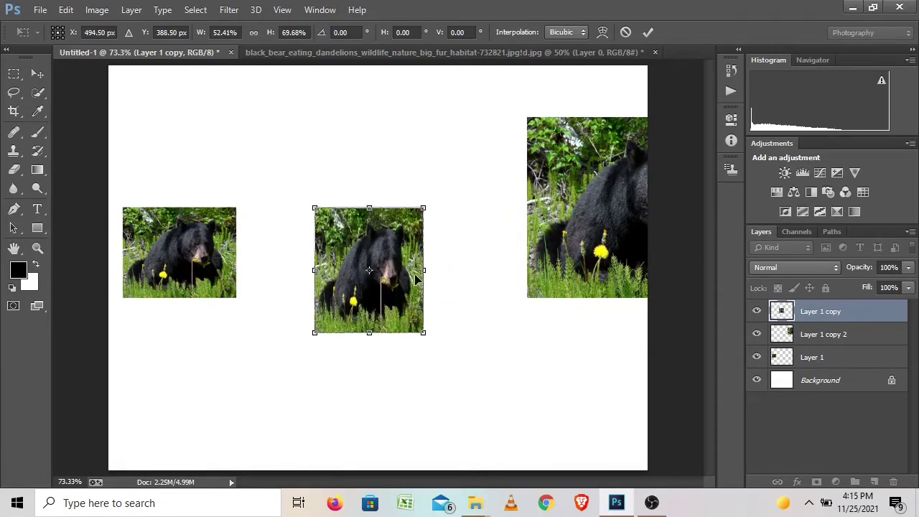
pyautogui.moveTo(427, 270); pyautogui.dragTo(473, 270)
pyautogui.moveTo(392, 208); pyautogui.dragTo(391, 187)
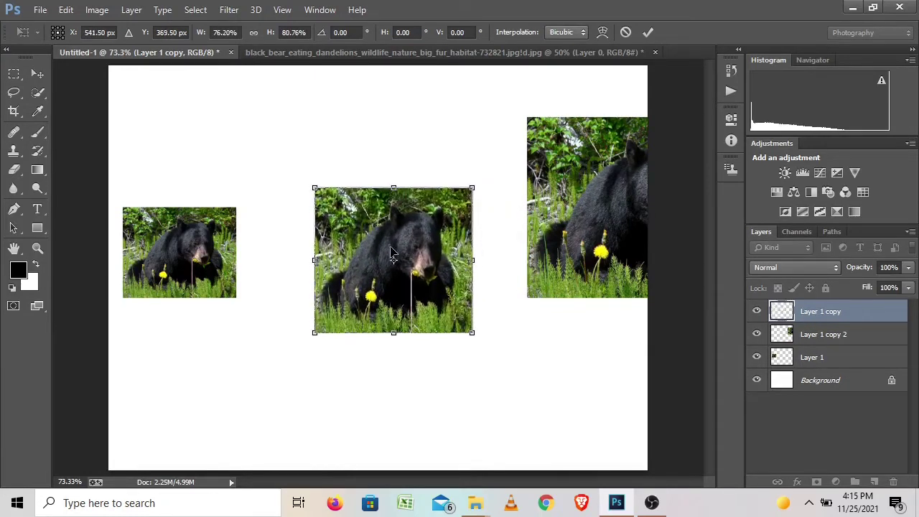
pyautogui.moveTo(391, 247); pyautogui.dragTo(355, 232)
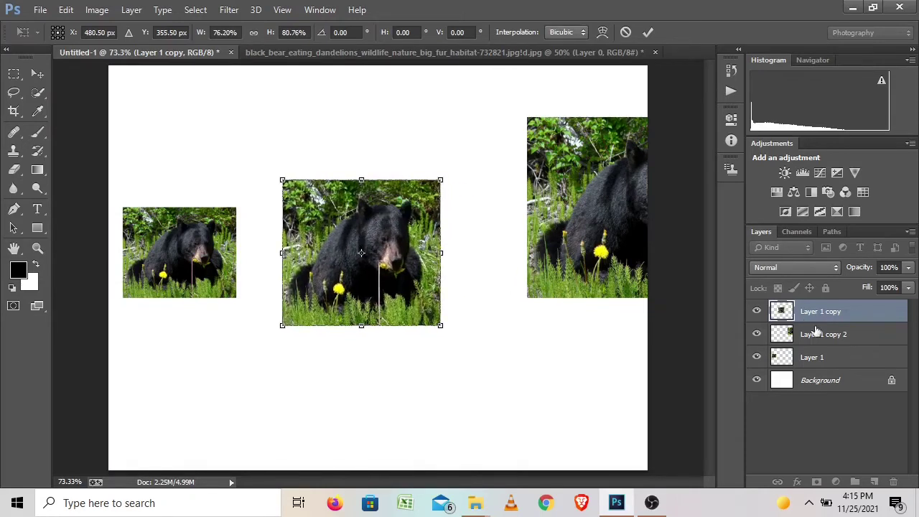
pyautogui.click(649, 33)
# - Free-transform Layer 1 copy 2's bear photo to about 75% width and 59% height, placing it fully inside the canvas's right side
pyautogui.click(820, 336)
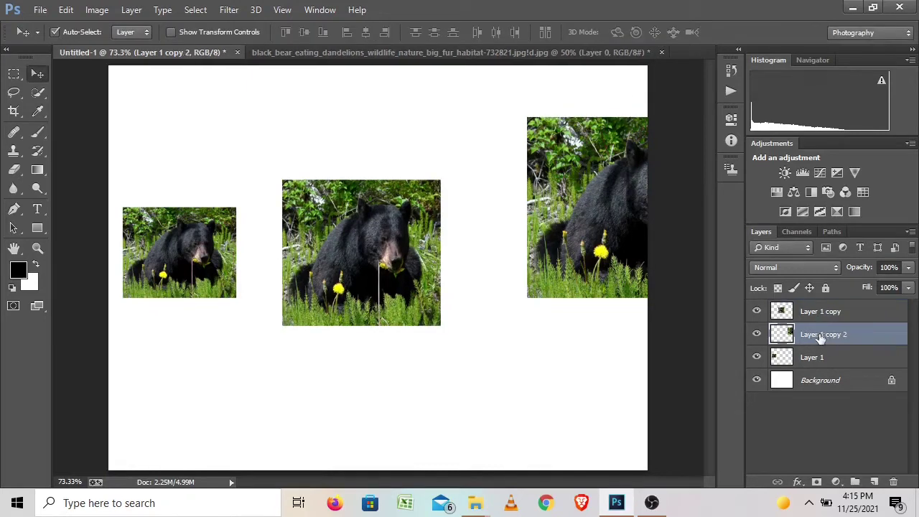
pyautogui.hotkey('ctrl', 't')
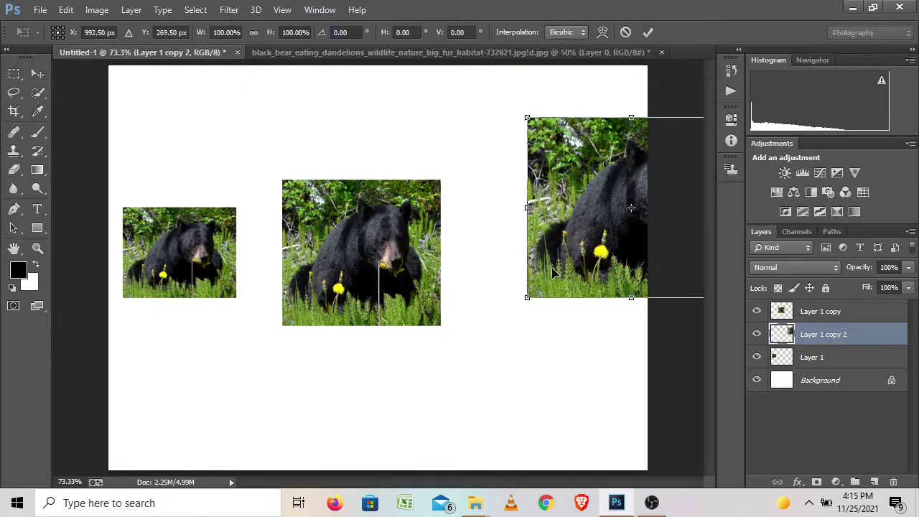
pyautogui.moveTo(571, 209); pyautogui.dragTo(495, 254)
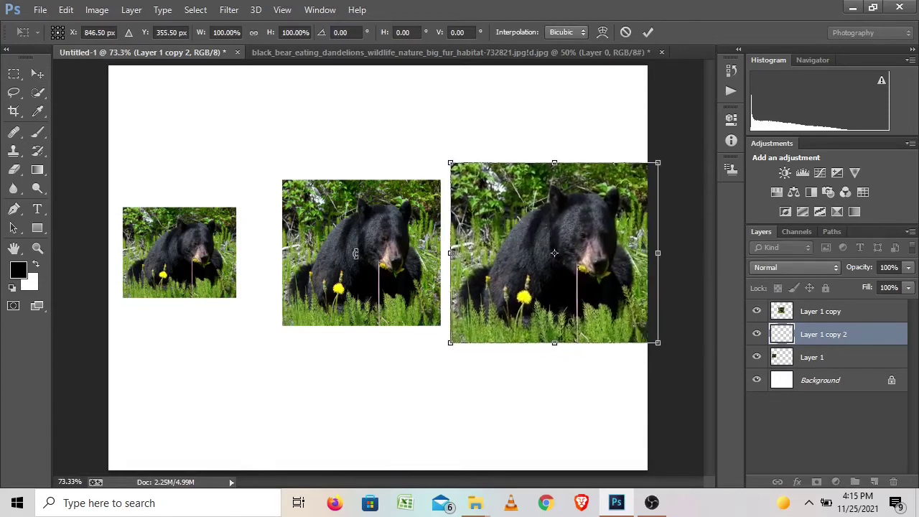
pyautogui.moveTo(449, 162); pyautogui.dragTo(488, 197)
pyautogui.moveTo(536, 239); pyautogui.dragTo(513, 223)
pyautogui.moveTo(466, 181); pyautogui.dragTo(506, 231)
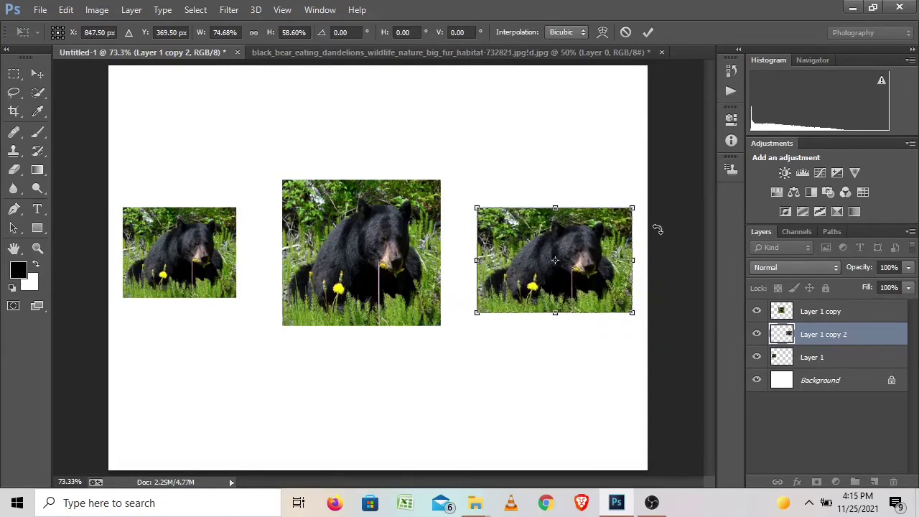
pyautogui.click(648, 32)
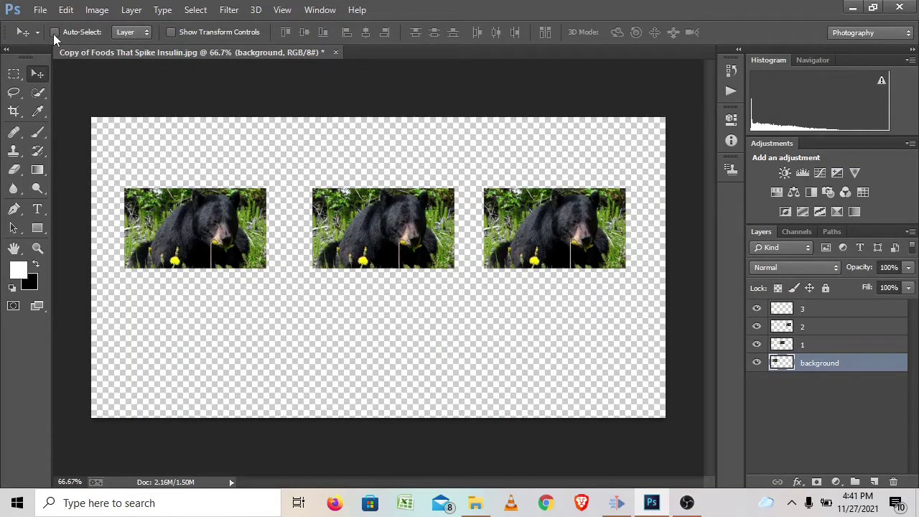
# - Turn on Auto-Select in the transparent three-bear document and shift each of the three photos slightly sideways
pyautogui.click(54, 32)
pyautogui.moveTo(179, 241)
pyautogui.mouseDown()
pyautogui.moveTo(193, 240)
pyautogui.moveTo(181, 240)
pyautogui.mouseUp()
pyautogui.moveTo(363, 245); pyautogui.dragTo(354, 244)
pyautogui.moveTo(561, 228); pyautogui.dragTo(565, 229)
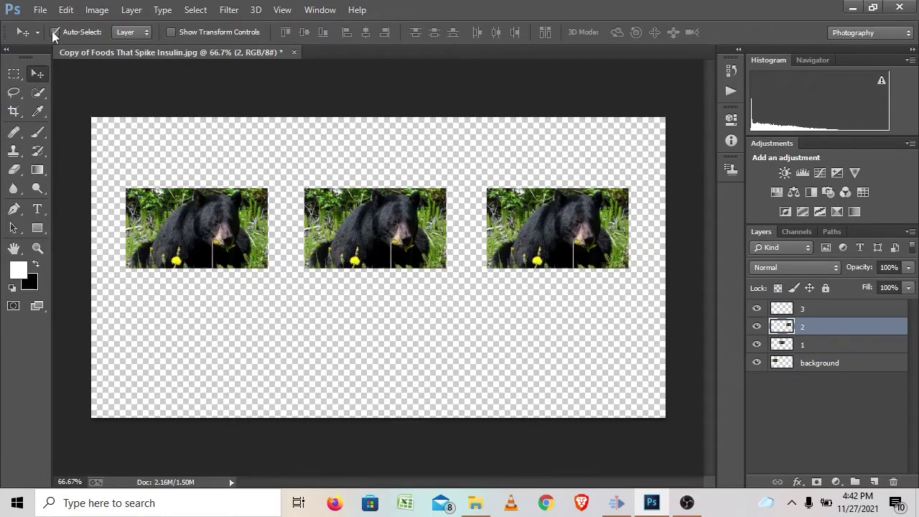
# - Turn off Auto-Select and try moving each of the three bear photos while layer 2 stays selected
pyautogui.click(54, 32)
pyautogui.moveTo(203, 238); pyautogui.dragTo(206, 238)
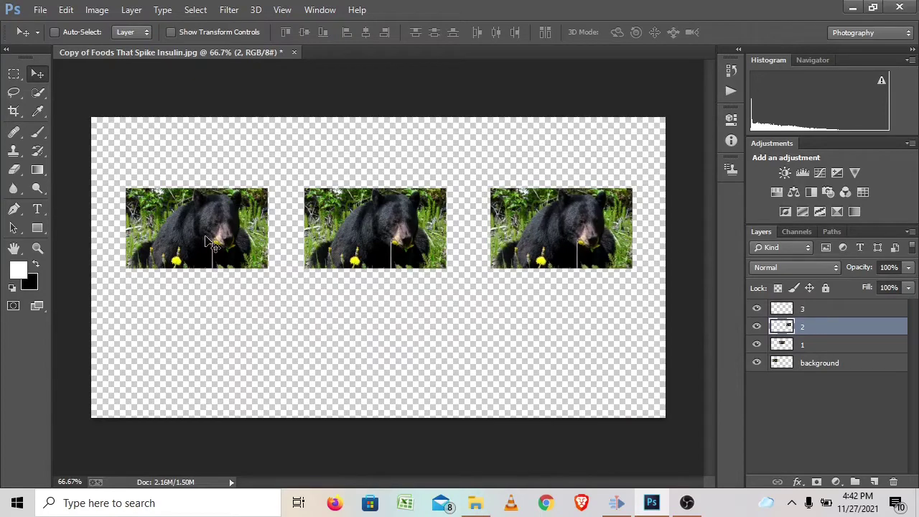
pyautogui.moveTo(534, 247); pyautogui.dragTo(525, 242)
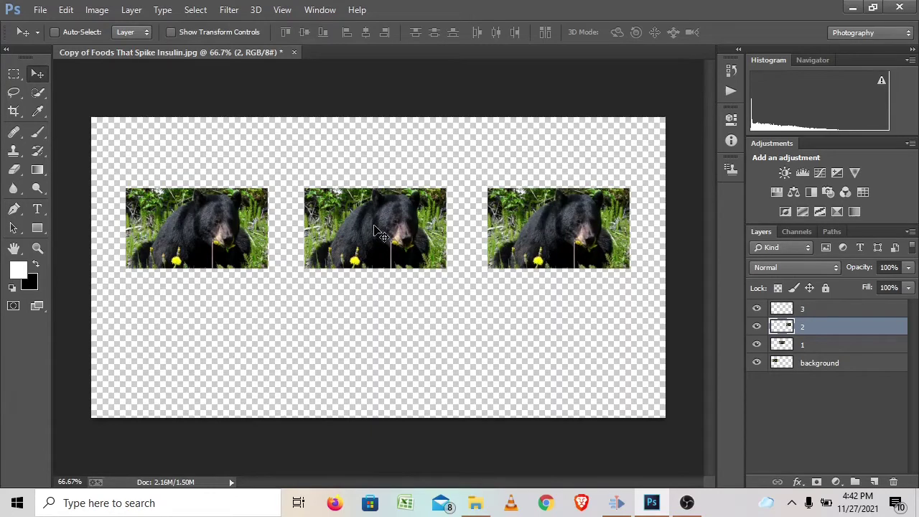
pyautogui.moveTo(377, 230); pyautogui.dragTo(381, 231)
pyautogui.moveTo(234, 235)
pyautogui.mouseDown()
pyautogui.moveTo(248, 236)
pyautogui.moveTo(240, 236)
pyautogui.mouseUp()
pyautogui.moveTo(347, 236); pyautogui.dragTo(342, 236)
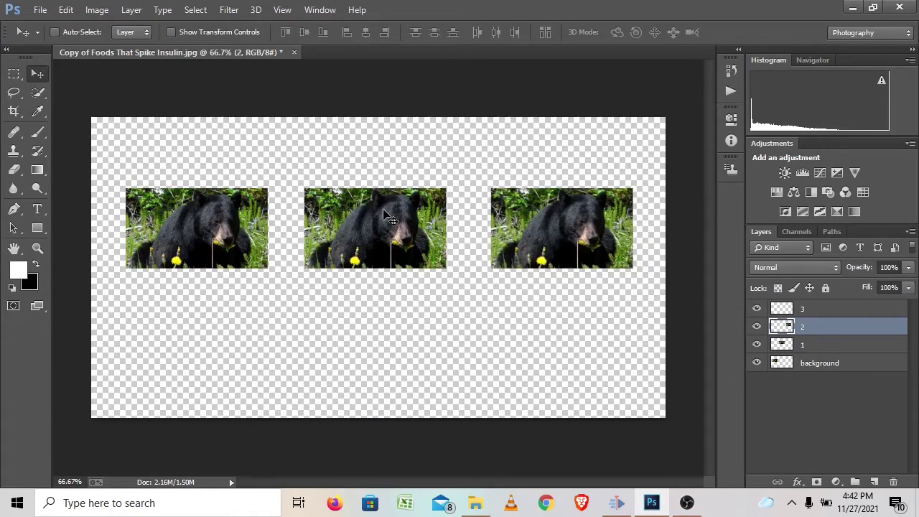
# - Make layer 1 active and try a small move with the Move tool starting over the left bear photo
pyautogui.click(808, 346)
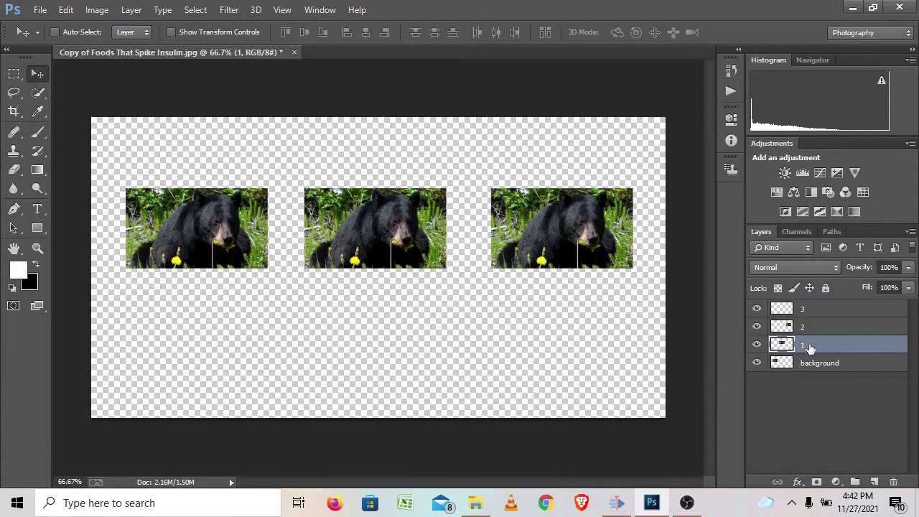
pyautogui.moveTo(219, 230); pyautogui.dragTo(247, 247)
pyautogui.click(826, 310)
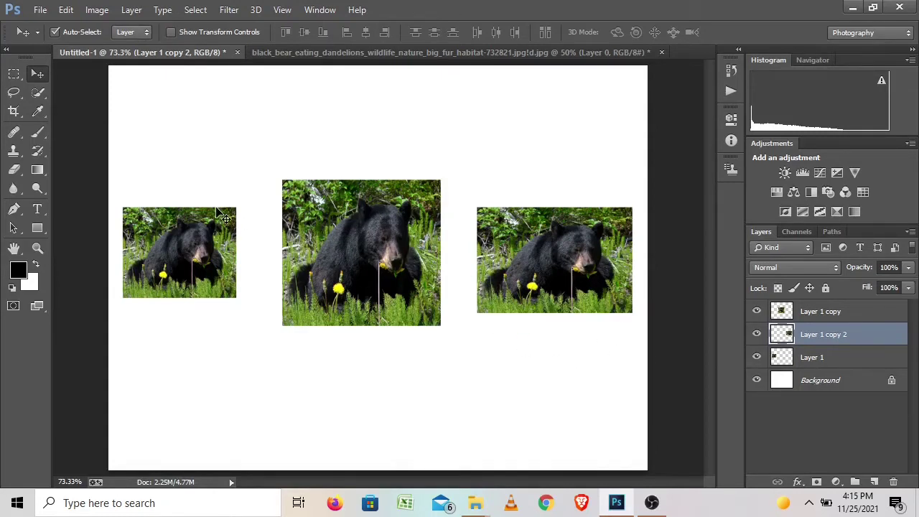
# - Set Auto-Select to Group in the Untitled-1 document and select Layer 1, Layer 1 copy 2 and Layer 1 copy together
pyautogui.click(132, 32)
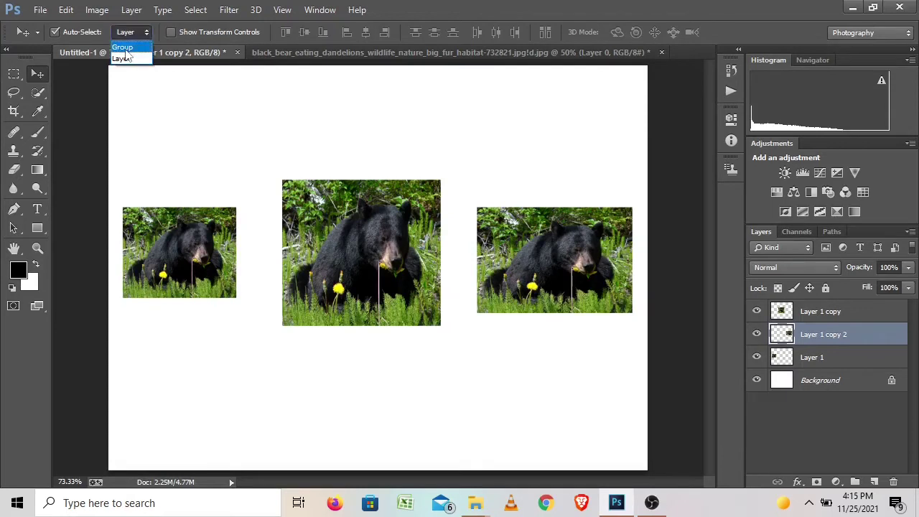
pyautogui.click(126, 47)
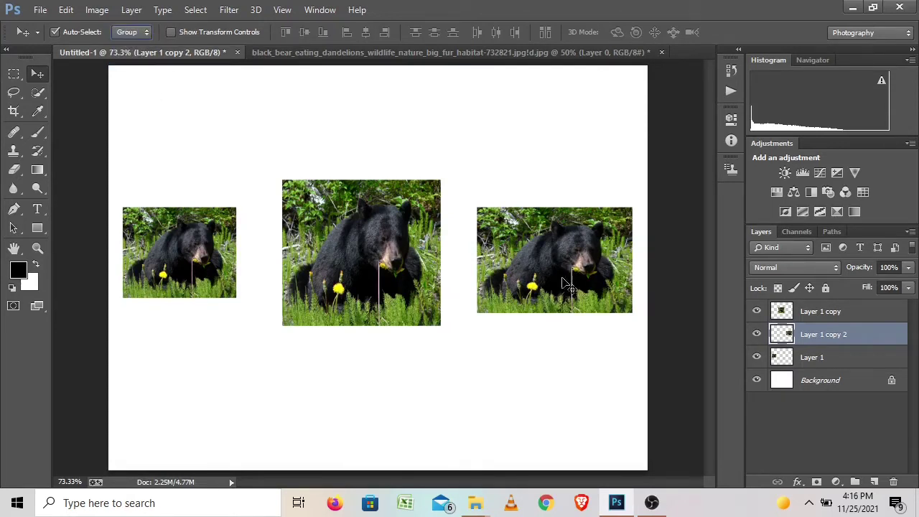
pyautogui.click(829, 357)
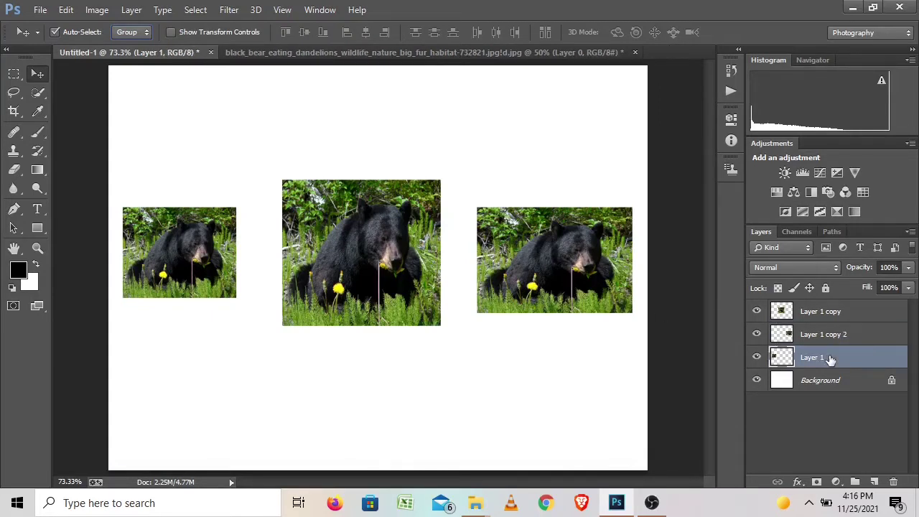
pyautogui.keyDown('shift'); pyautogui.click(831, 315); pyautogui.keyUp('shift')
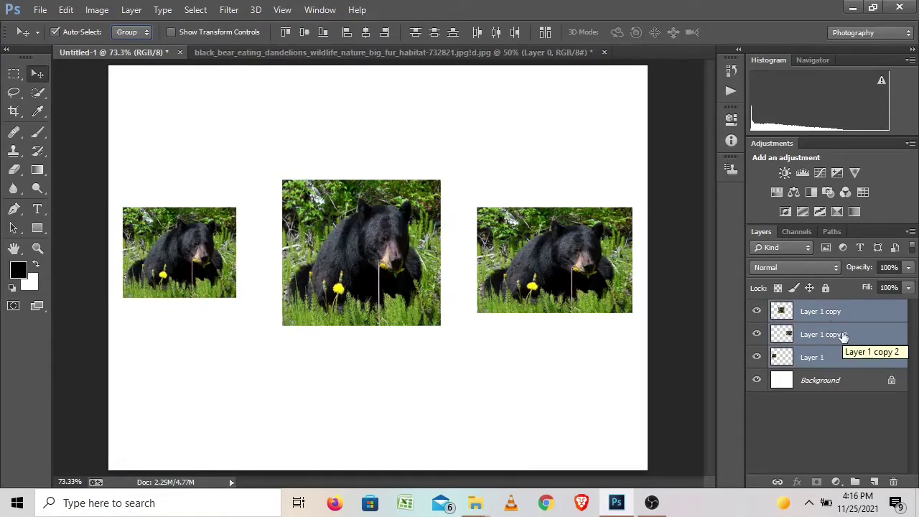
# - Rename Layer 1 copy 2 as "layer 2" and Layer 1 copy as "layer 3"
pyautogui.click(843, 336)
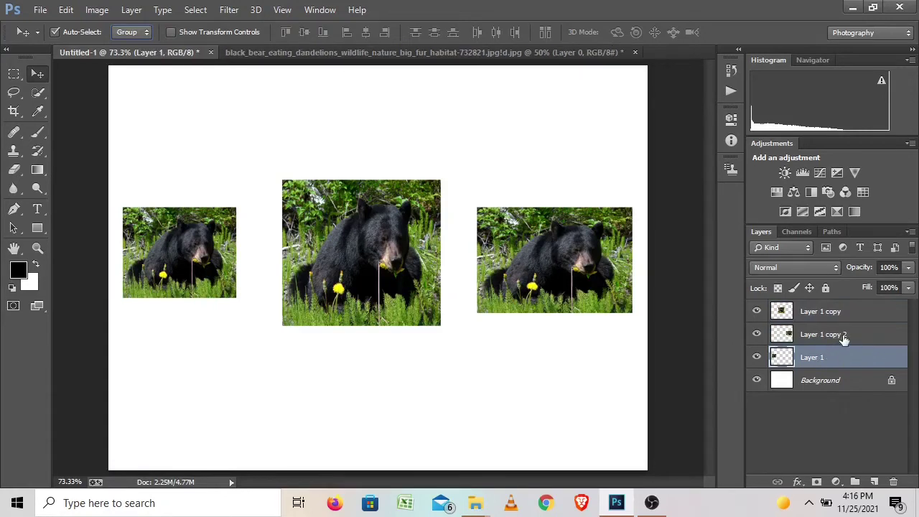
pyautogui.doubleClick(826, 335)
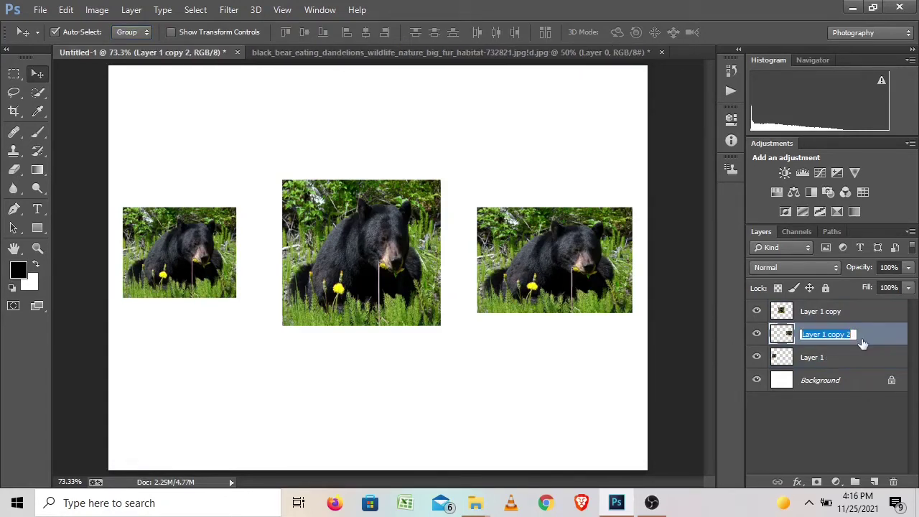
pyautogui.press('BackSpace')
pyautogui.doubleClick(839, 313)
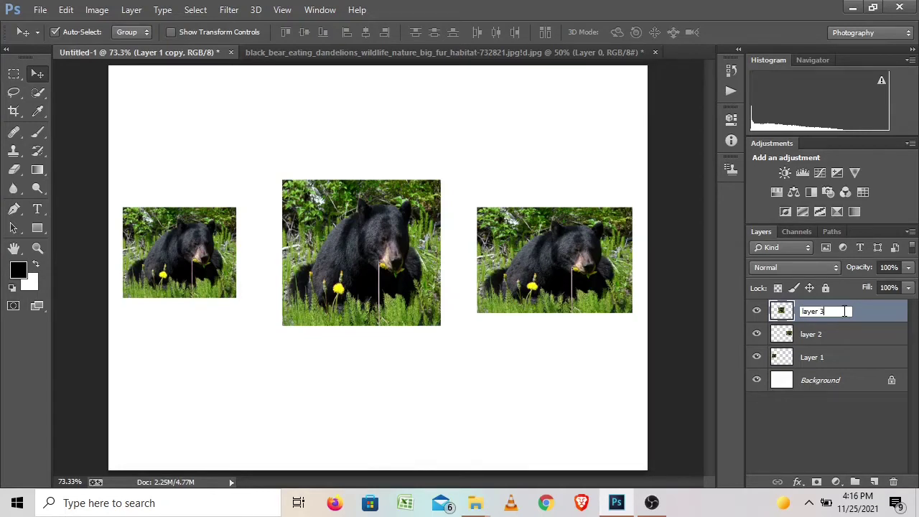
pyautogui.click(784, 415)
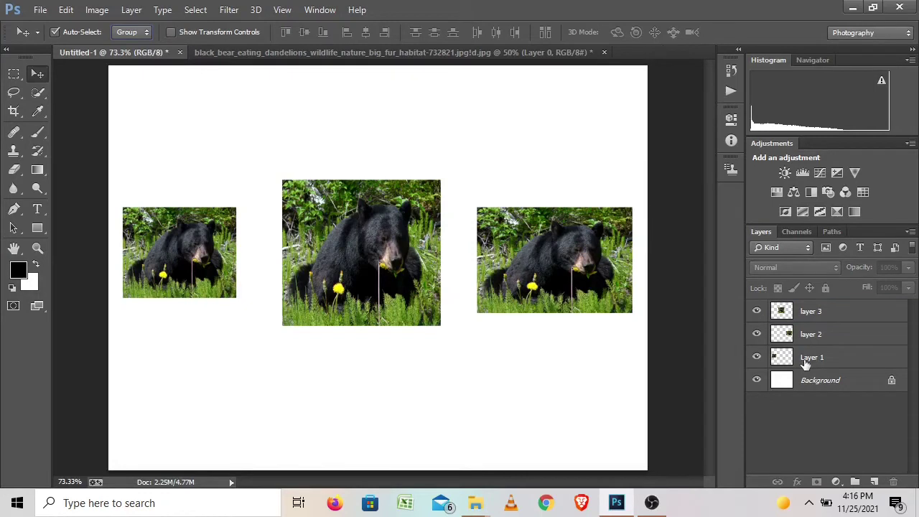
# - Select Layer 1, layer 2 and layer 3 together and combine them into one group
pyautogui.click(819, 361)
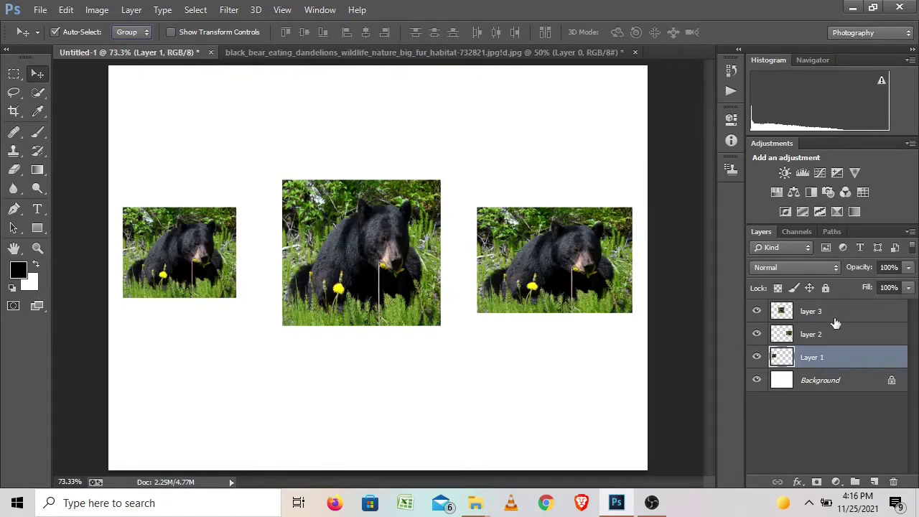
pyautogui.click(830, 420)
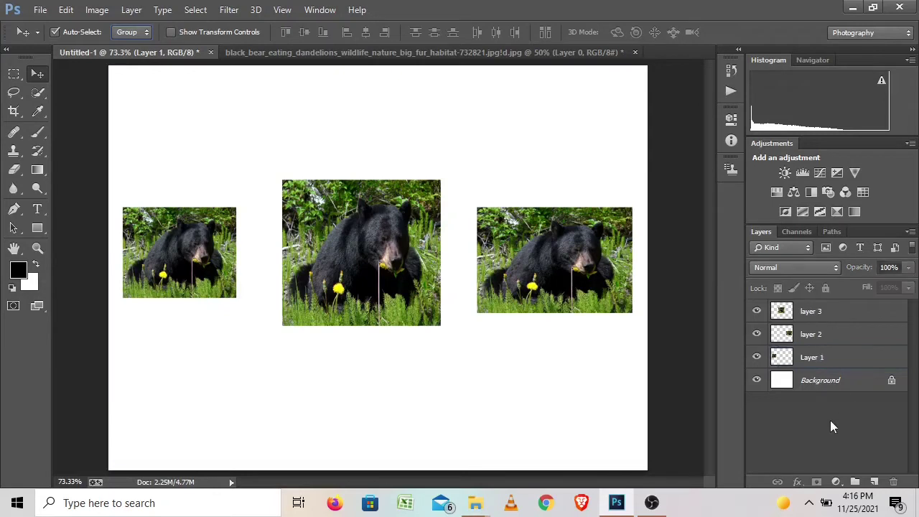
pyautogui.click(830, 359)
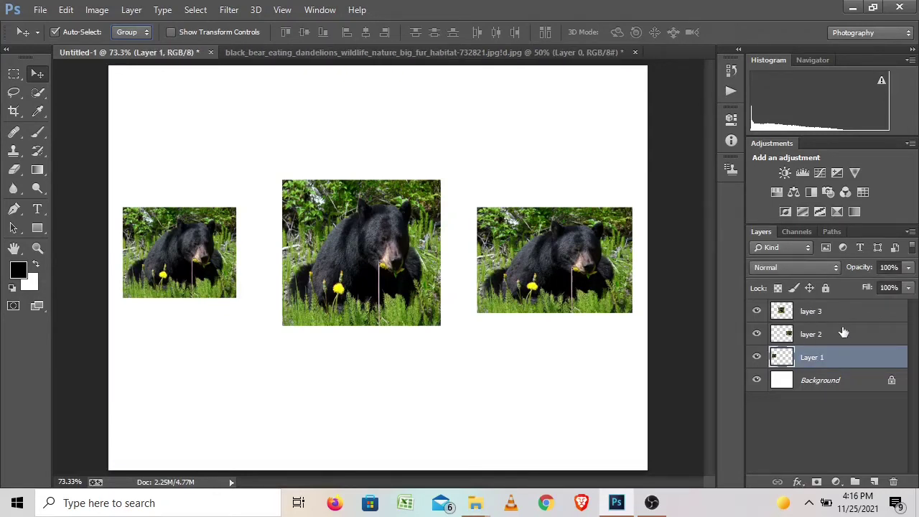
pyautogui.keyDown('shift'); pyautogui.click(826, 313); pyautogui.keyUp('shift')
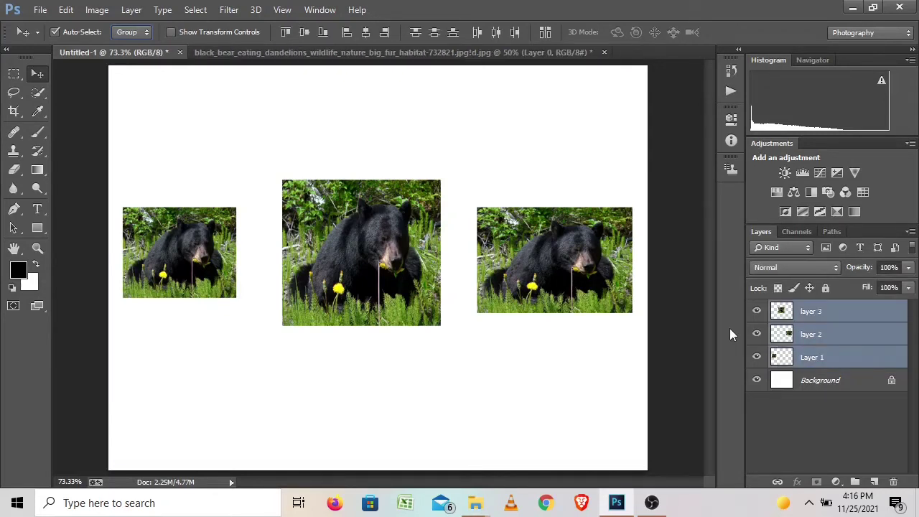
pyautogui.hotkey('ctrl', 'g')
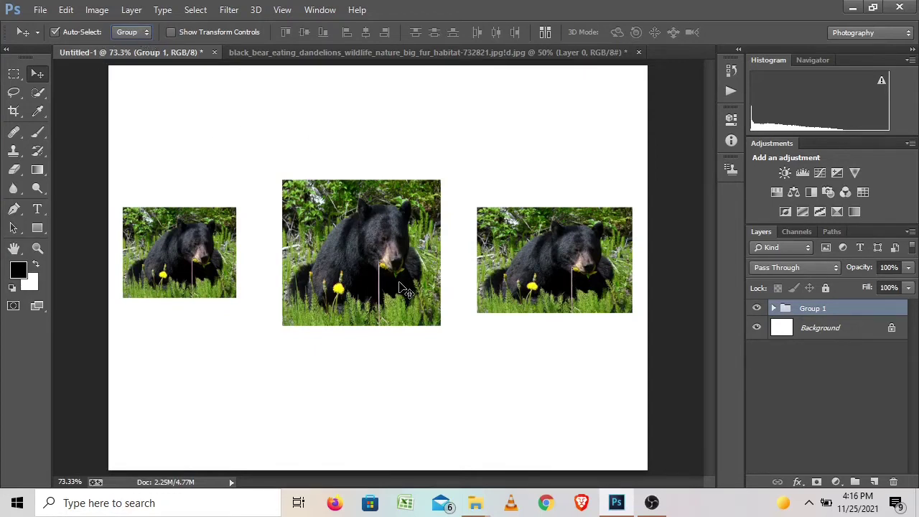
# - Move the whole group of three bear photos slightly down and to the right with Auto-Select set to Group
pyautogui.click(518, 320)
pyautogui.click(527, 262)
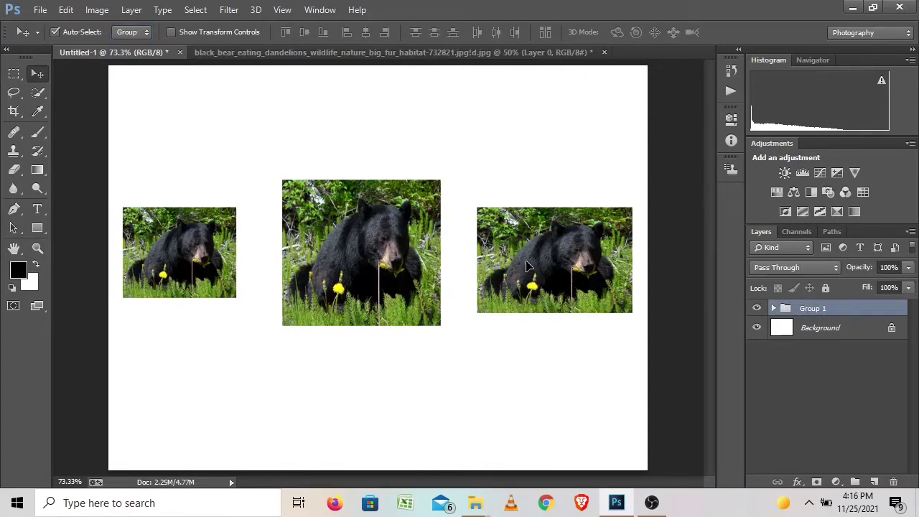
pyautogui.moveTo(527, 265)
pyautogui.mouseDown()
pyautogui.moveTo(524, 231)
pyautogui.moveTo(529, 294)
pyautogui.moveTo(532, 216)
pyautogui.moveTo(529, 296)
pyautogui.moveTo(527, 205)
pyautogui.moveTo(530, 275)
pyautogui.mouseUp()
# - Set Auto-Select to Layer and nudge the right, middle and left bear photos individually inside the group
pyautogui.click(129, 32)
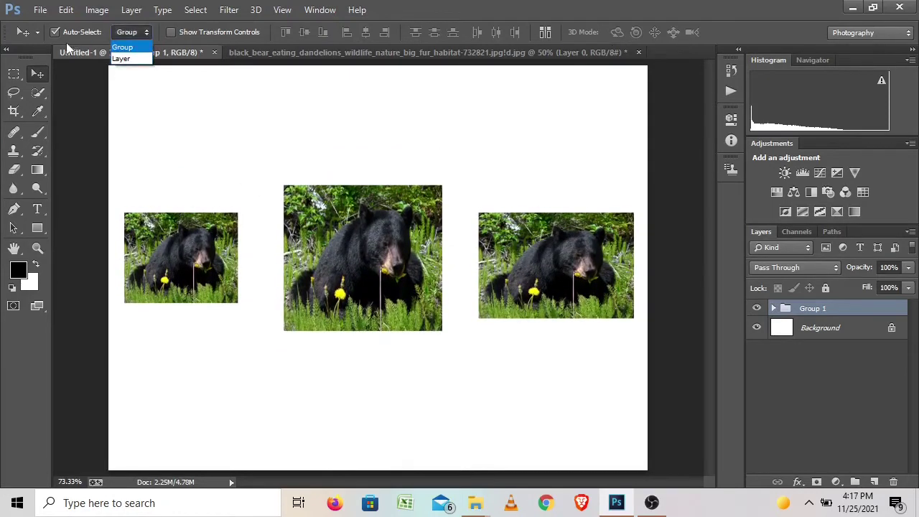
pyautogui.click(123, 63)
pyautogui.moveTo(512, 270)
pyautogui.mouseDown()
pyautogui.moveTo(509, 243)
pyautogui.moveTo(509, 270)
pyautogui.mouseUp()
pyautogui.moveTo(349, 286)
pyautogui.mouseDown()
pyautogui.moveTo(350, 259)
pyautogui.moveTo(348, 287)
pyautogui.mouseUp()
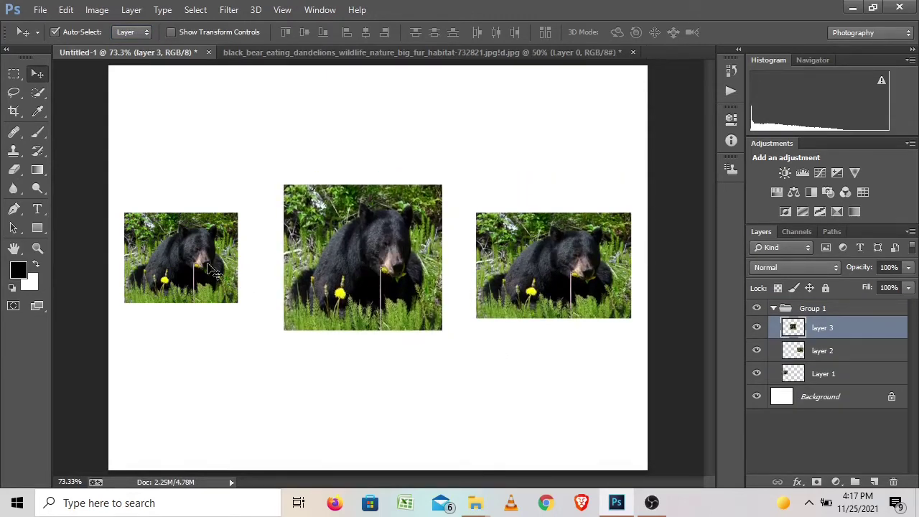
pyautogui.moveTo(208, 269)
pyautogui.mouseDown()
pyautogui.moveTo(207, 240)
pyautogui.moveTo(208, 267)
pyautogui.moveTo(189, 274)
pyautogui.moveTo(220, 262)
pyautogui.mouseUp()
pyautogui.moveTo(383, 263); pyautogui.dragTo(381, 262)
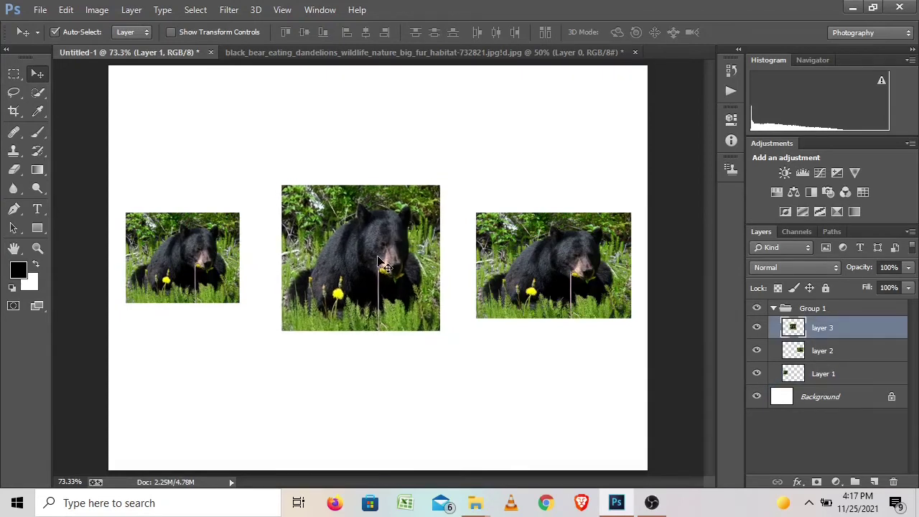
pyautogui.moveTo(539, 265); pyautogui.dragTo(536, 263)
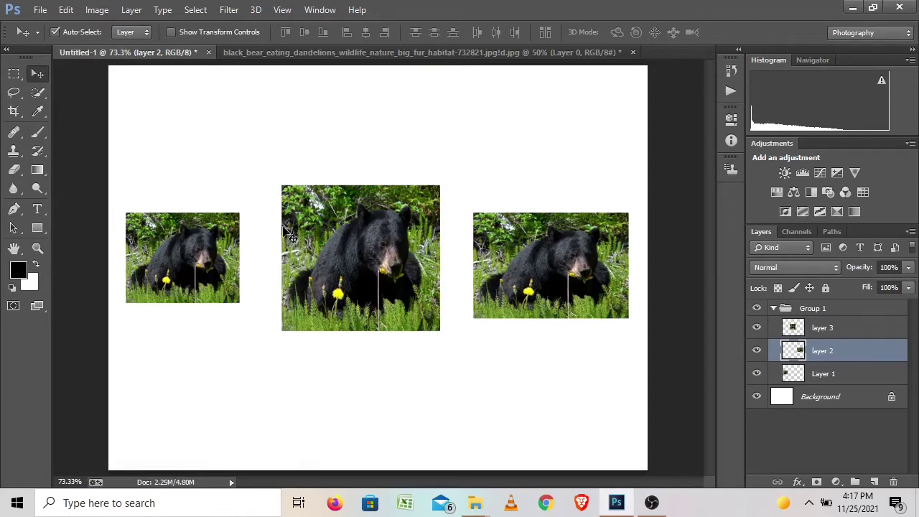
# - Check the Auto-Select choices, and show the transform controls around layer 2's photo before hiding them again
pyautogui.click(127, 35)
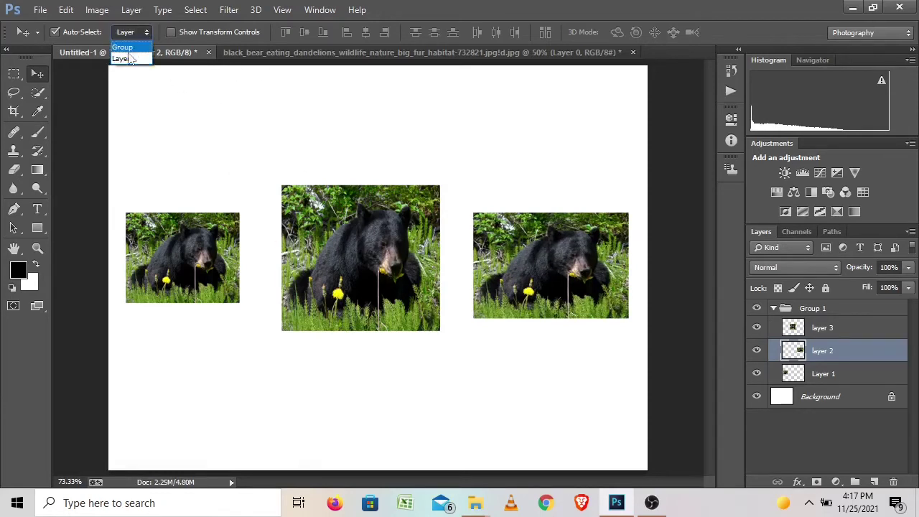
pyautogui.click(351, 138)
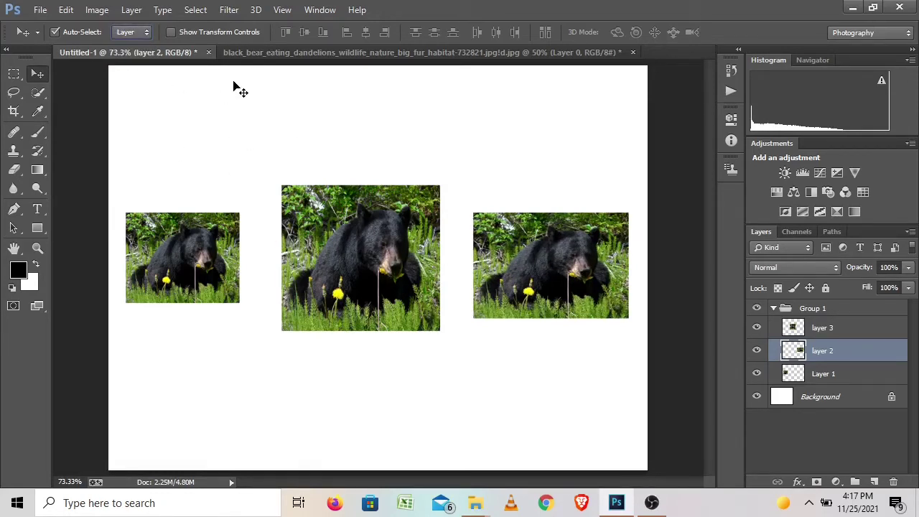
pyautogui.click(181, 33)
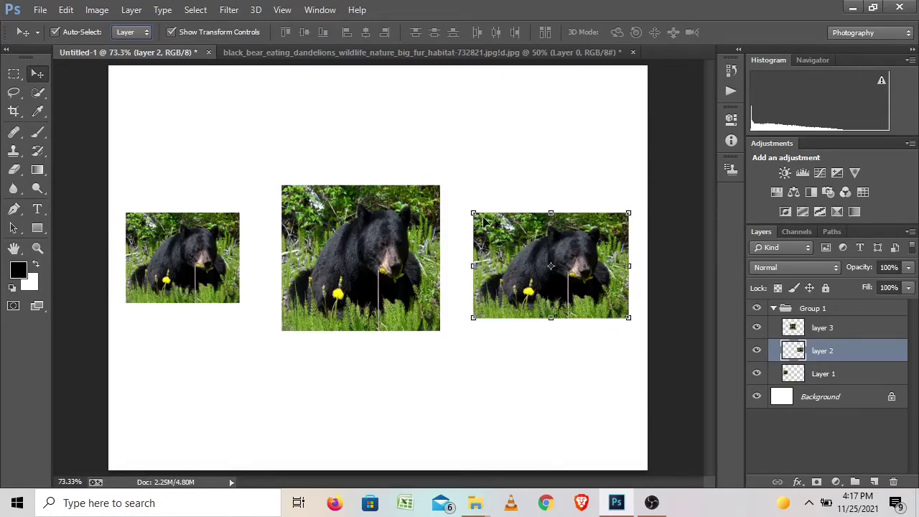
pyautogui.click(171, 32)
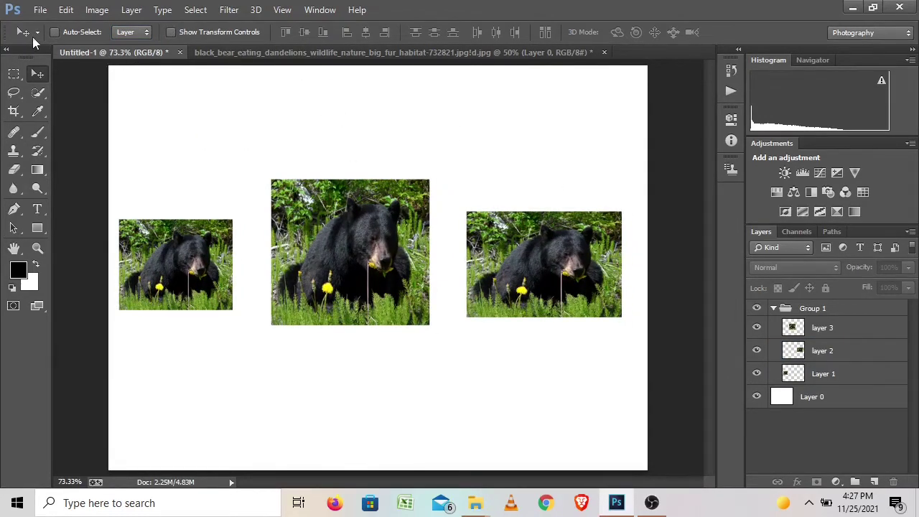
# - Browse the tool presets of all tools with Current Tool Only turned off, and close the preset list
pyautogui.click(36, 33)
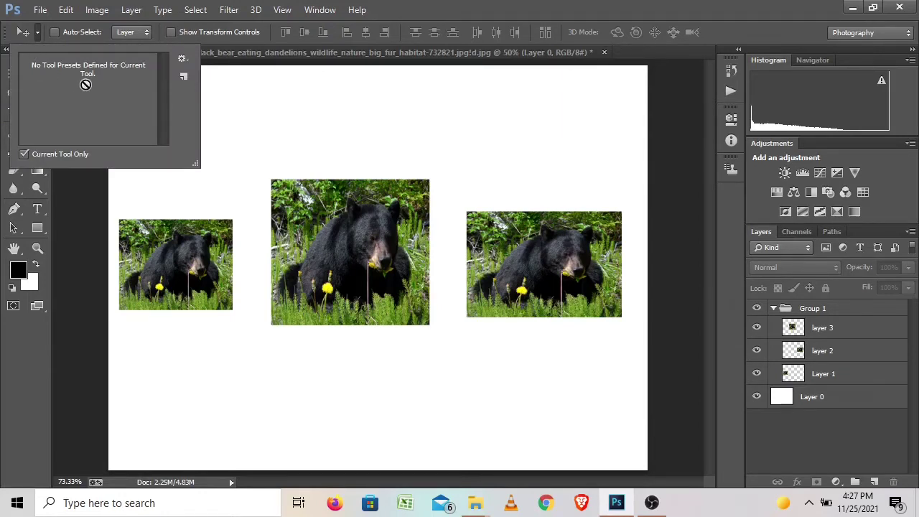
pyautogui.click(24, 155)
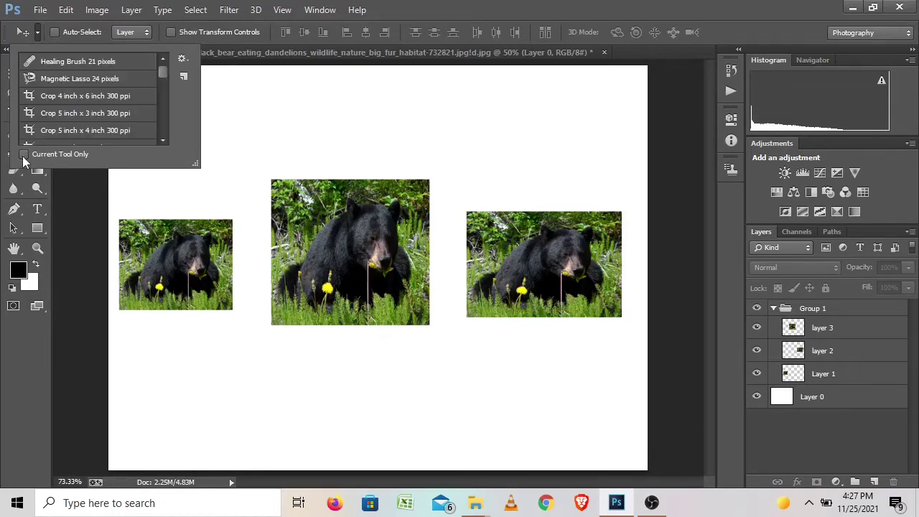
pyautogui.scroll(-5, 144, 118)
pyautogui.scroll(-1, 145, 116)
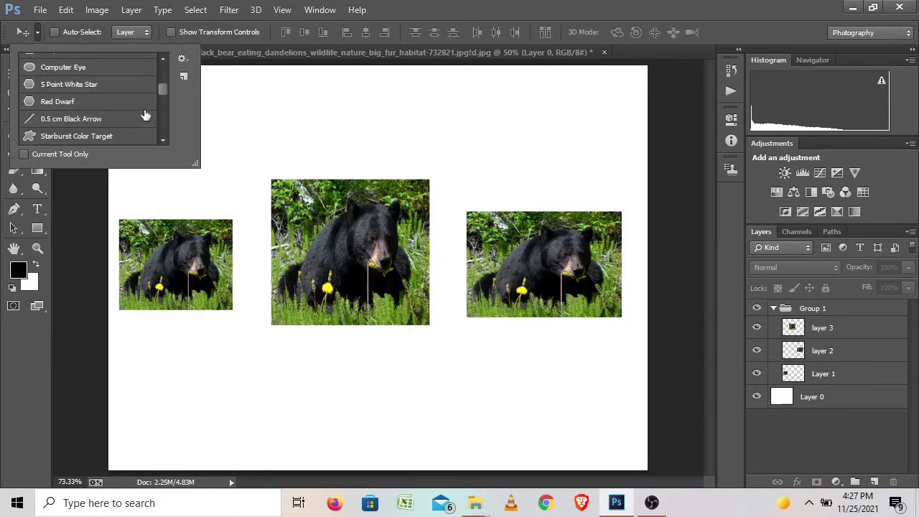
pyautogui.scroll(-10, 145, 116)
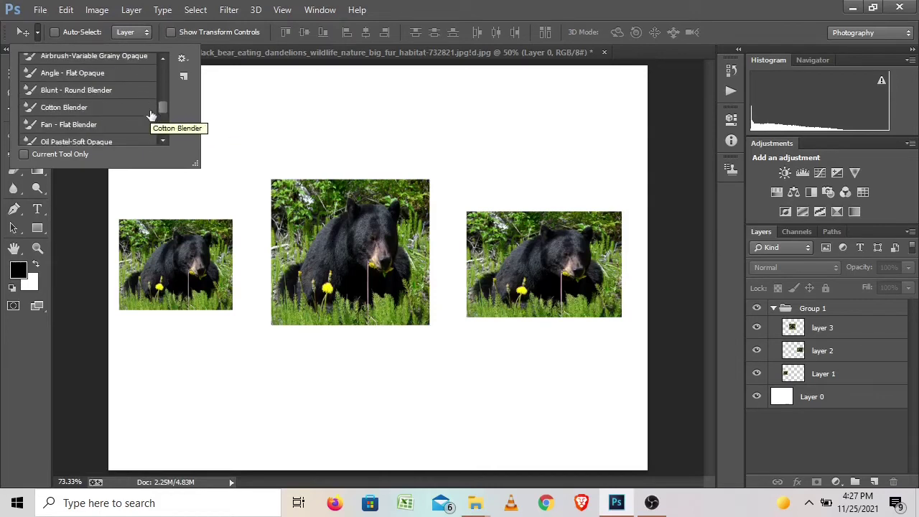
pyautogui.click(38, 33)
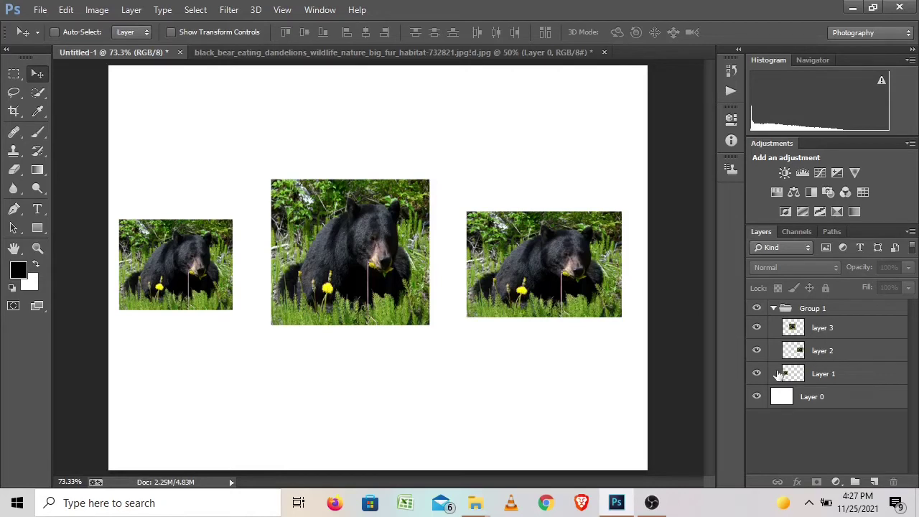
# - Try selecting the continuous range from Layer 1 to layer 3 several times, returning to a single layer each time
pyautogui.click(841, 377)
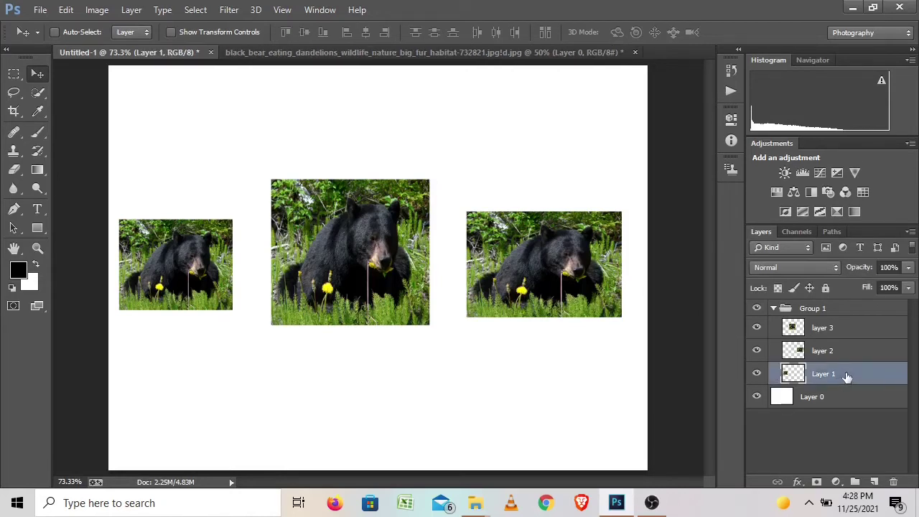
pyautogui.keyDown('shift'); pyautogui.click(844, 330); pyautogui.keyUp('shift')
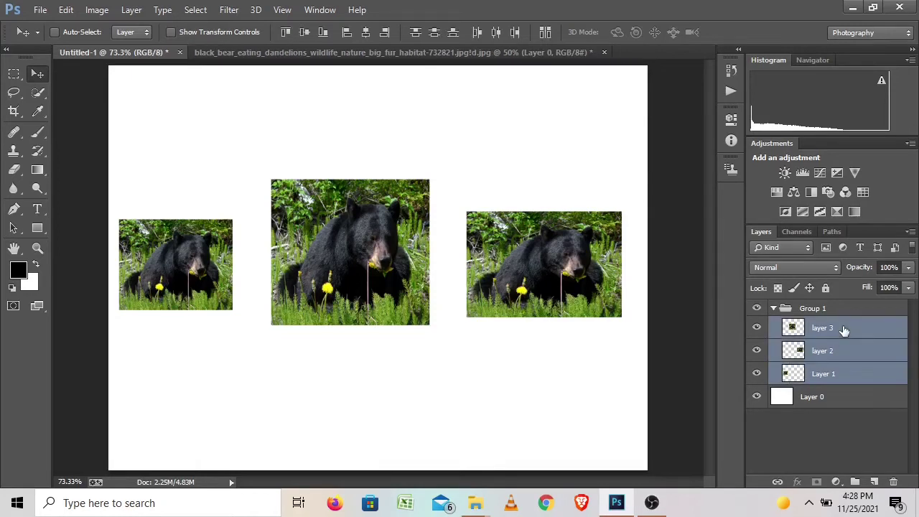
pyautogui.click(840, 374)
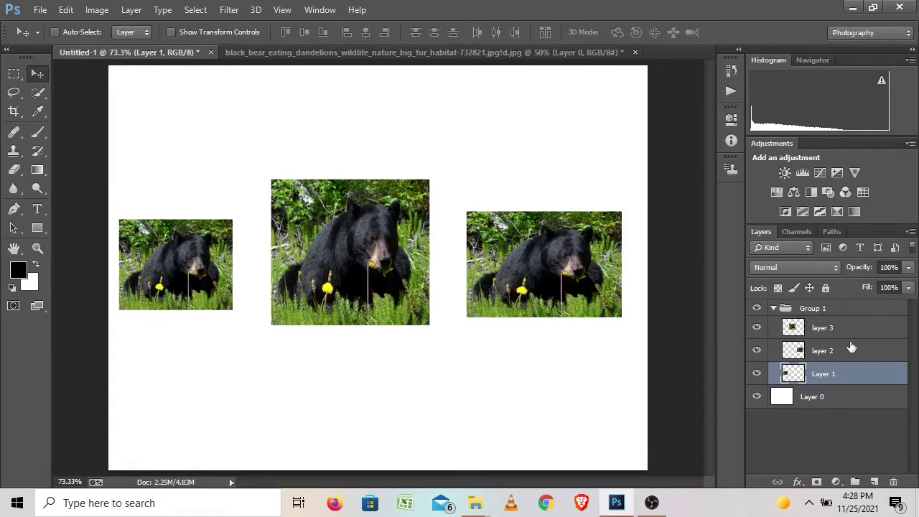
pyautogui.keyDown('shift'); pyautogui.click(840, 330); pyautogui.keyUp('shift')
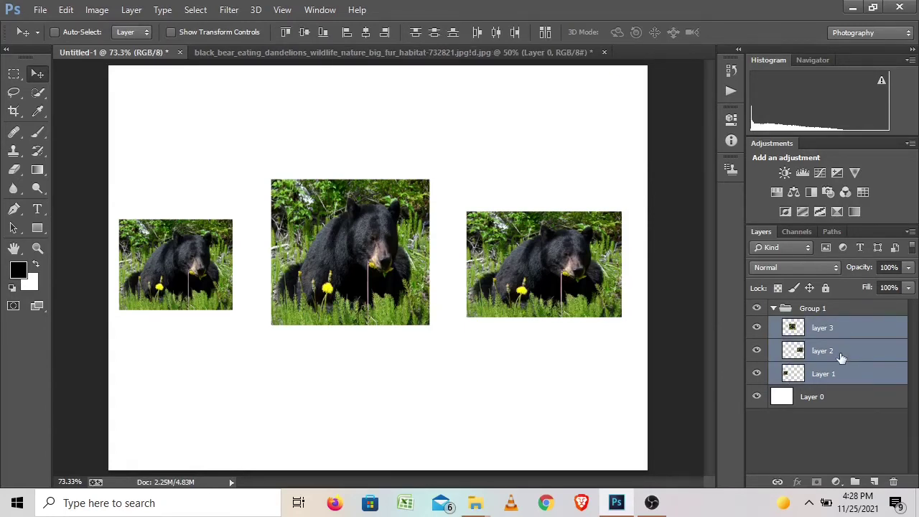
pyautogui.click(840, 357)
pyautogui.click(846, 373)
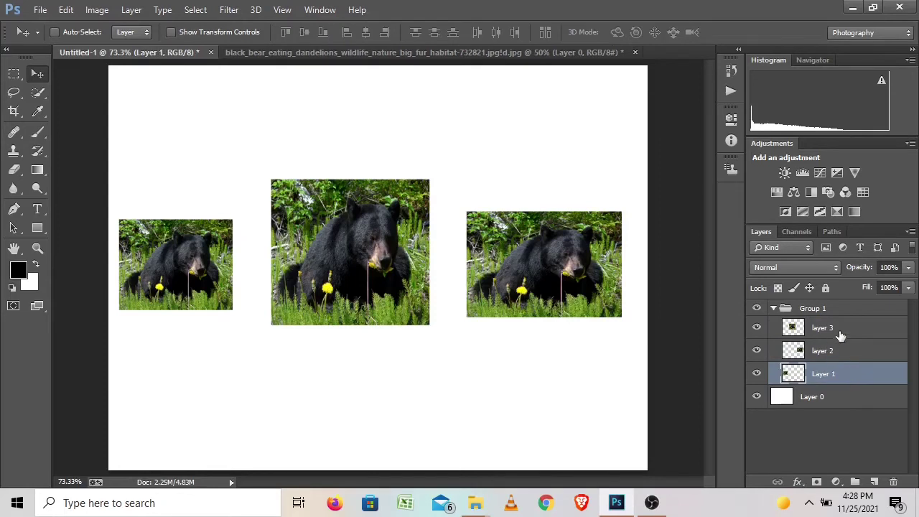
pyautogui.keyDown('shift'); pyautogui.click(841, 330); pyautogui.keyUp('shift')
pyautogui.click(842, 359)
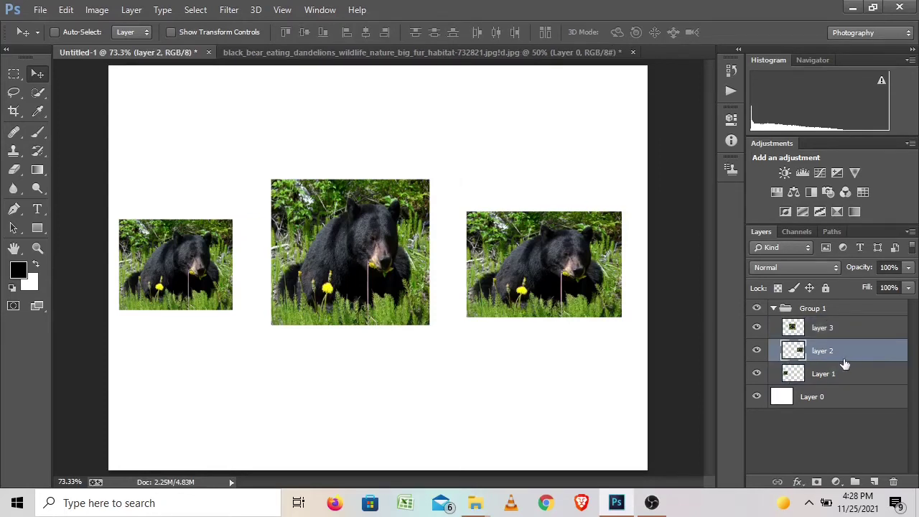
# - Select Layer 1 and add layer 3 and layer 2 to the selection one at a time
pyautogui.click(852, 372)
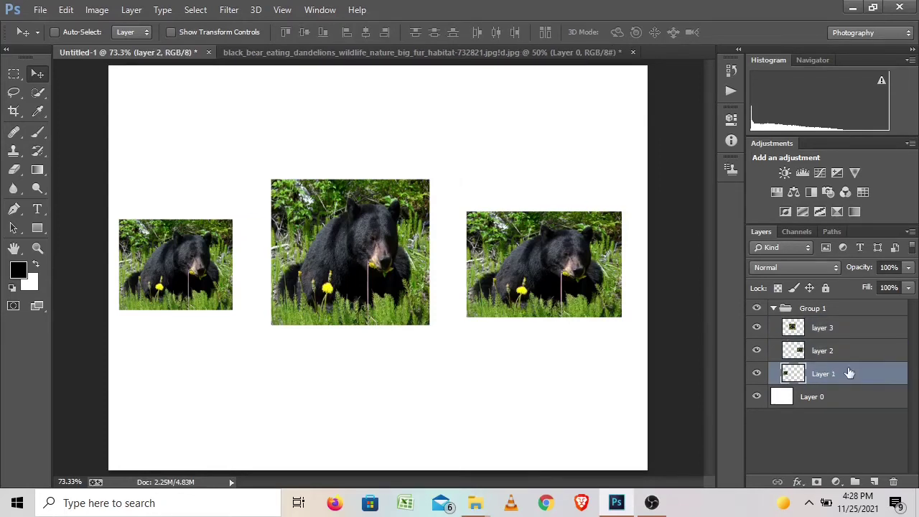
pyautogui.keyDown('ctrl'); pyautogui.click(840, 330); pyautogui.keyUp('ctrl')
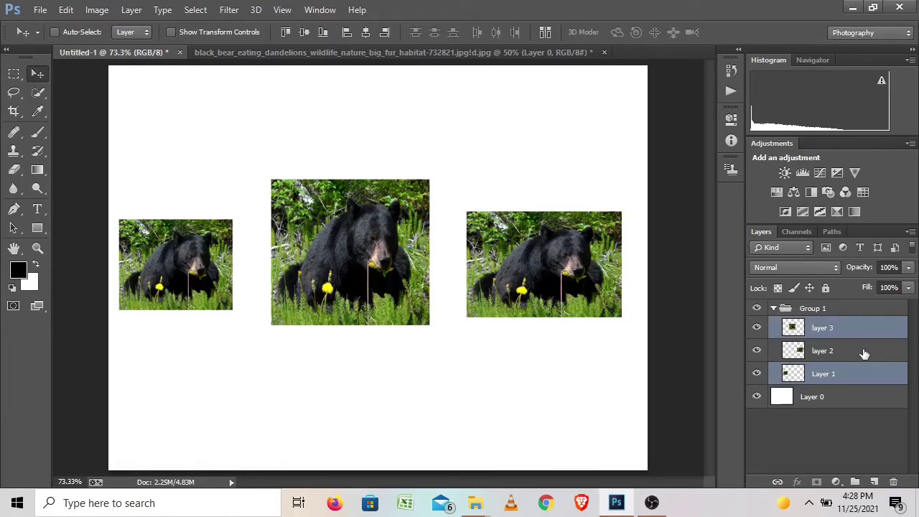
pyautogui.keyDown('ctrl'); pyautogui.click(825, 350); pyautogui.keyUp('ctrl')
# - Align the three selected bear photos by their left edges and undo the alignment
pyautogui.click(346, 32)
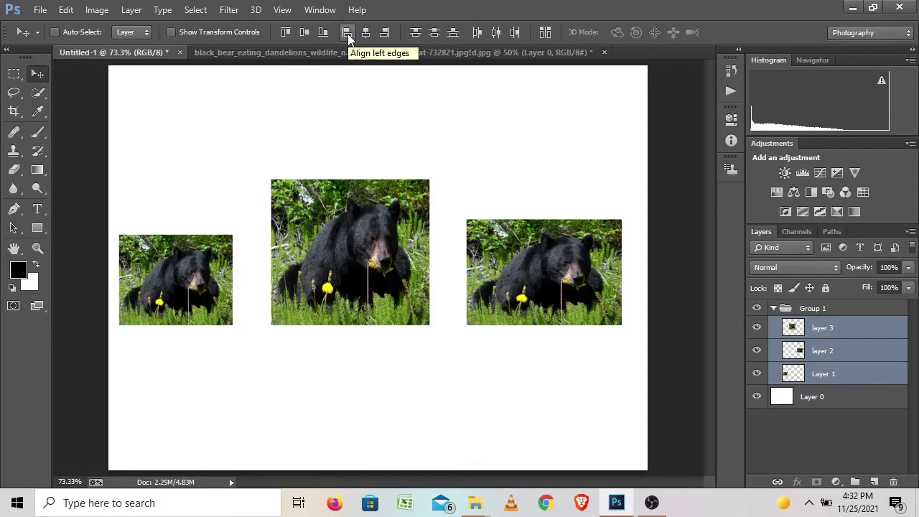
pyautogui.click(348, 33)
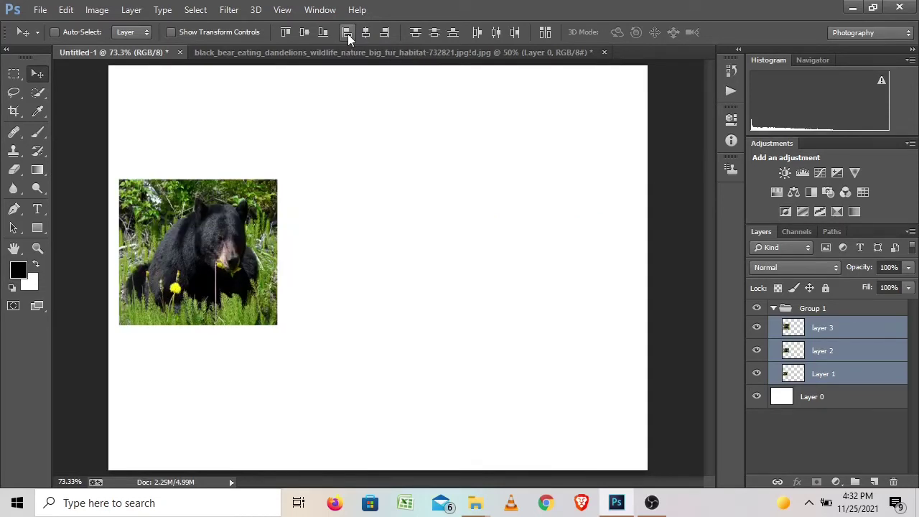
pyautogui.hotkey('ctrl', 'z')
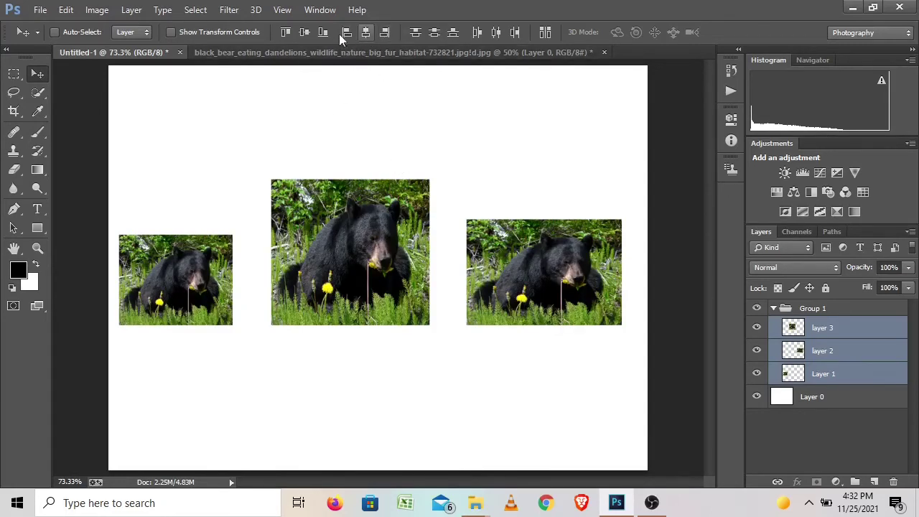
# - Align the three bear photos by their horizontal centers, undo that, and align them by their right edges instead
pyautogui.click(366, 33)
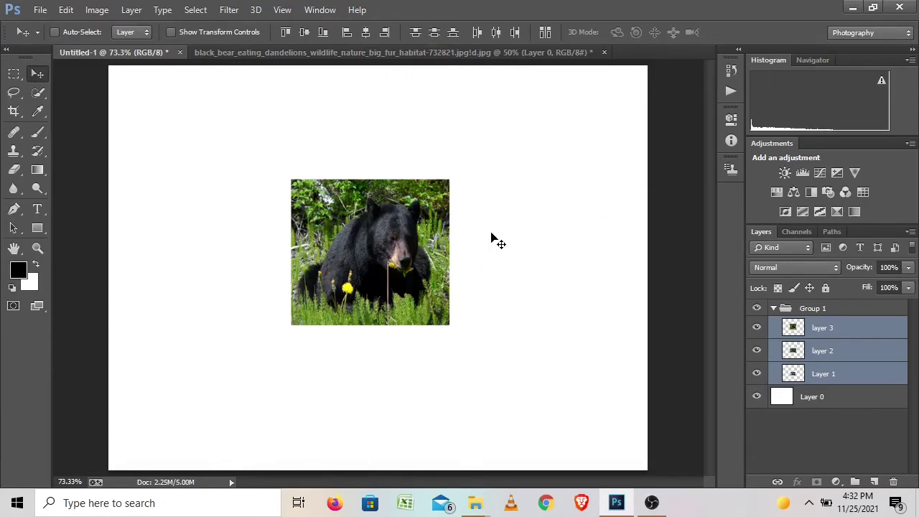
pyautogui.hotkey('ctrl', 'z')
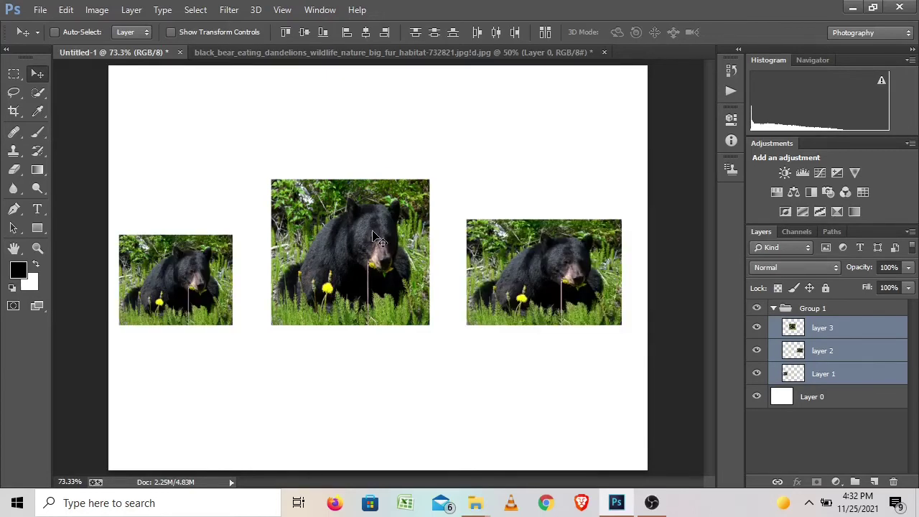
pyautogui.click(385, 32)
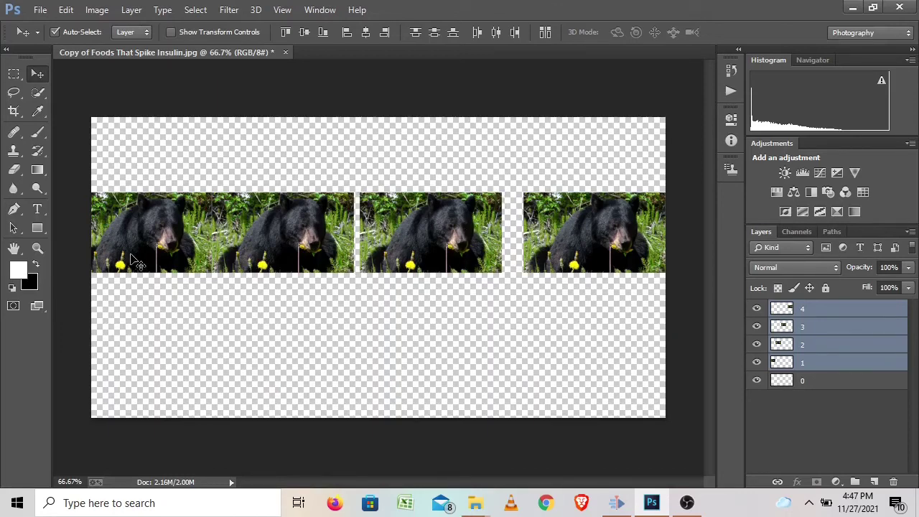
# - Distribute the four selected bear photos on layers 1 to 4 evenly by their horizontal centers
pyautogui.click(495, 33)
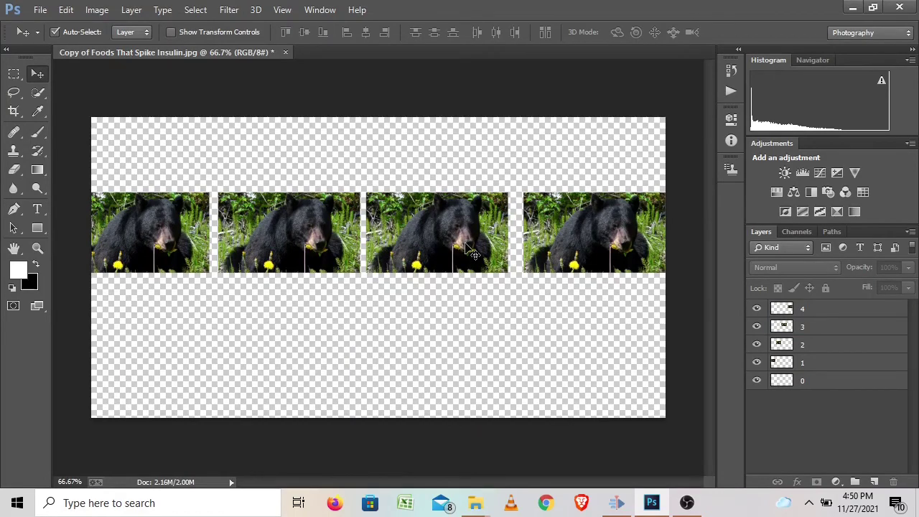
# - Stack the bear photos on layers 4, 3 and 2 in a vertical column at the middle of the canvas, layer 4 lowest
pyautogui.moveTo(562, 256); pyautogui.dragTo(361, 388)
pyautogui.moveTo(415, 240); pyautogui.dragTo(378, 297)
pyautogui.moveTo(271, 227); pyautogui.dragTo(382, 189)
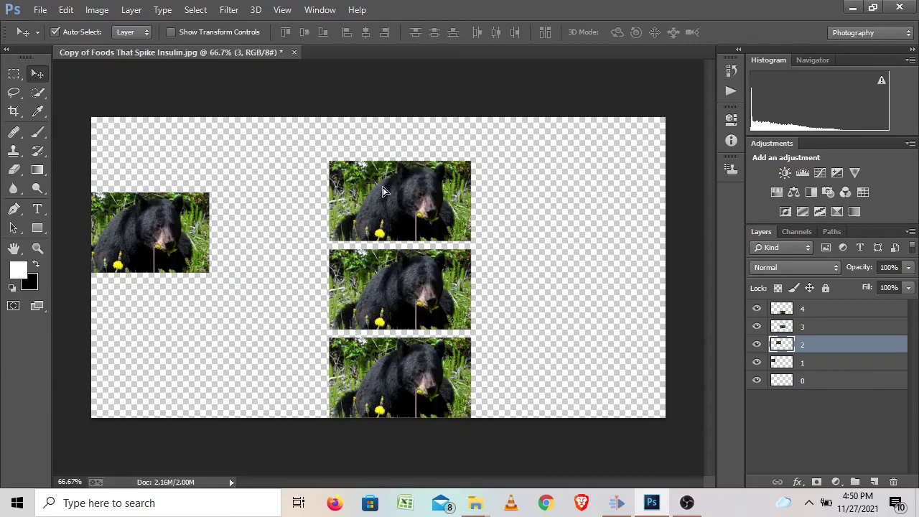
pyautogui.click(420, 377)
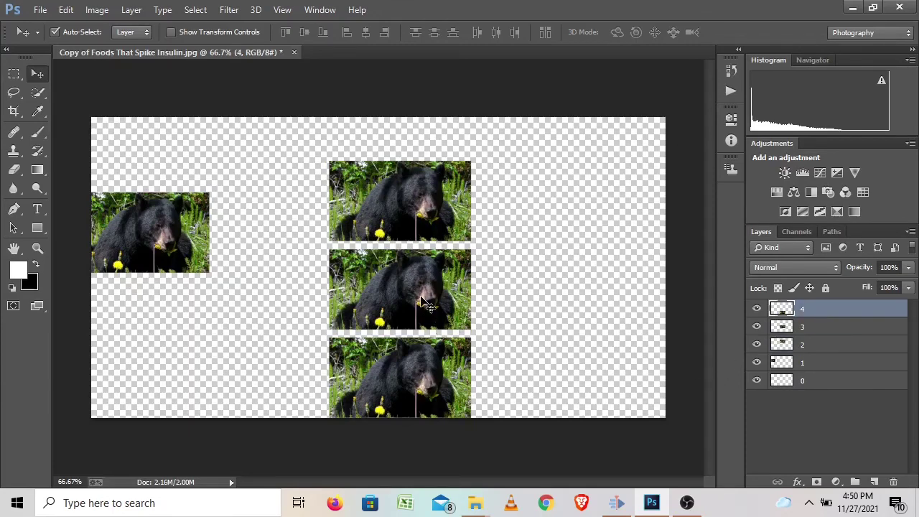
pyautogui.click(421, 297)
pyautogui.click(431, 226)
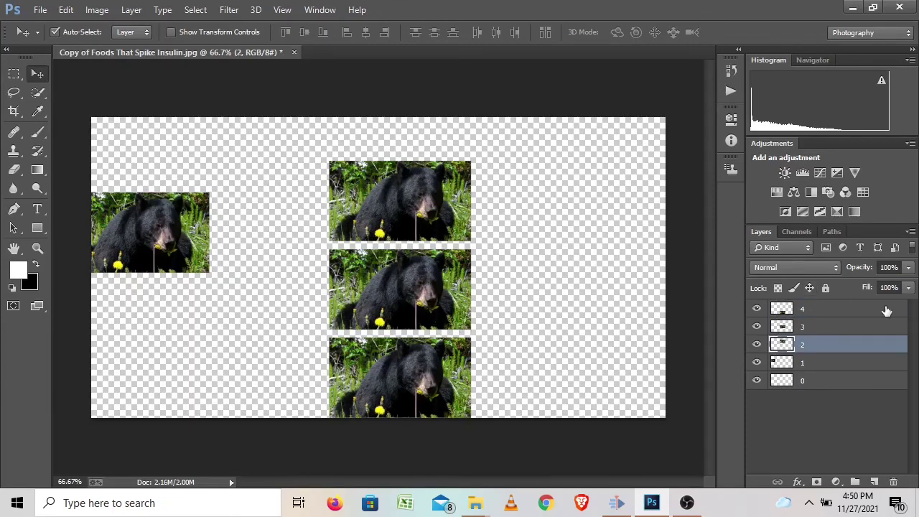
pyautogui.keyDown('shift'); pyautogui.click(846, 312); pyautogui.keyUp('shift')
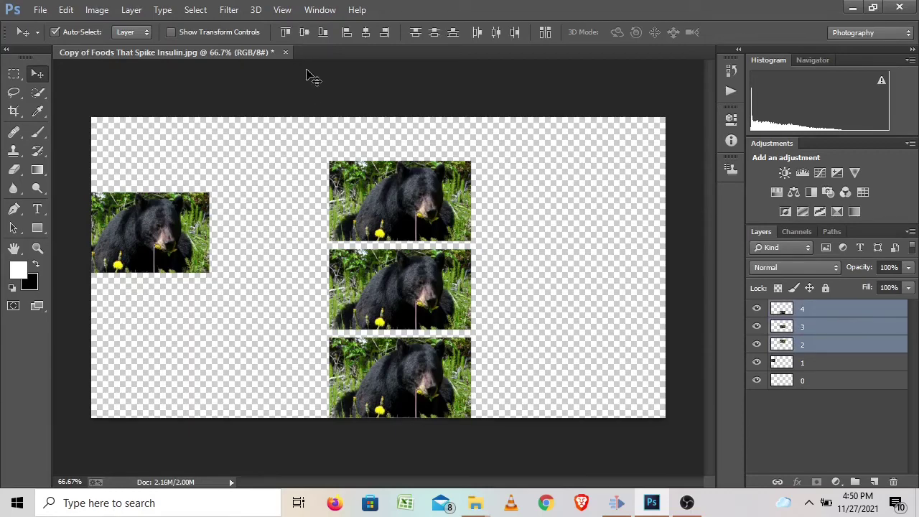
pyautogui.click(818, 406)
# - Move the bear photos on layers 2 and 3 straight up, leaving a wider gap above the layer 4 photo
pyautogui.click(395, 186)
pyautogui.moveTo(395, 186); pyautogui.dragTo(396, 154)
pyautogui.moveTo(408, 275); pyautogui.dragTo(408, 246)
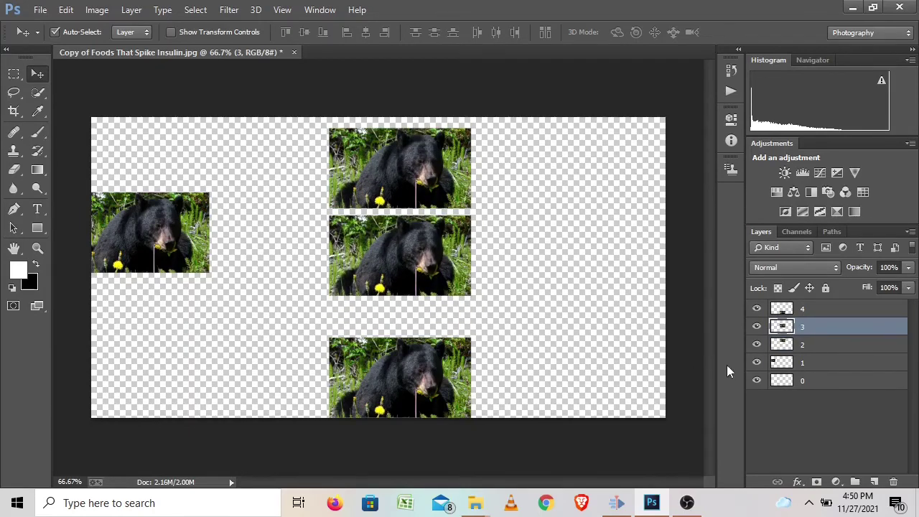
# - Select layers 2, 3 and 4 together and distribute their bear photos evenly by their vertical centers
pyautogui.keyDown('shift'); pyautogui.click(815, 342); pyautogui.keyUp('shift')
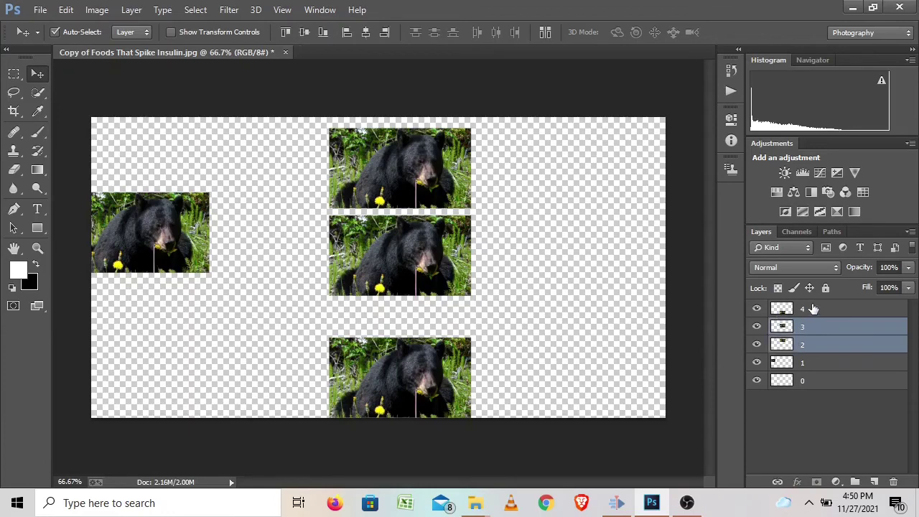
pyautogui.keyDown('shift'); pyautogui.click(814, 309); pyautogui.keyUp('shift')
pyautogui.keyDown('shift'); pyautogui.click(826, 349); pyautogui.keyUp('shift')
pyautogui.click(847, 436)
pyautogui.click(821, 341)
pyautogui.keyDown('shift'); pyautogui.click(820, 311); pyautogui.keyUp('shift')
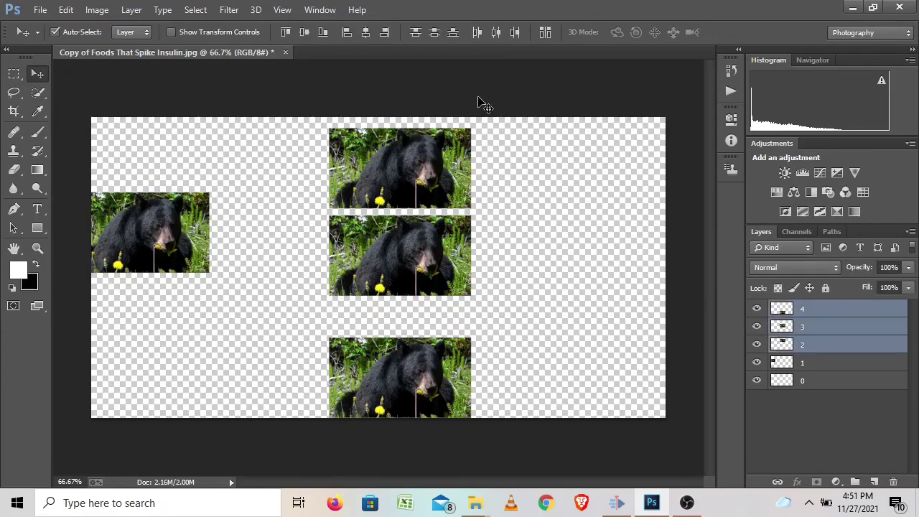
pyautogui.click(433, 34)
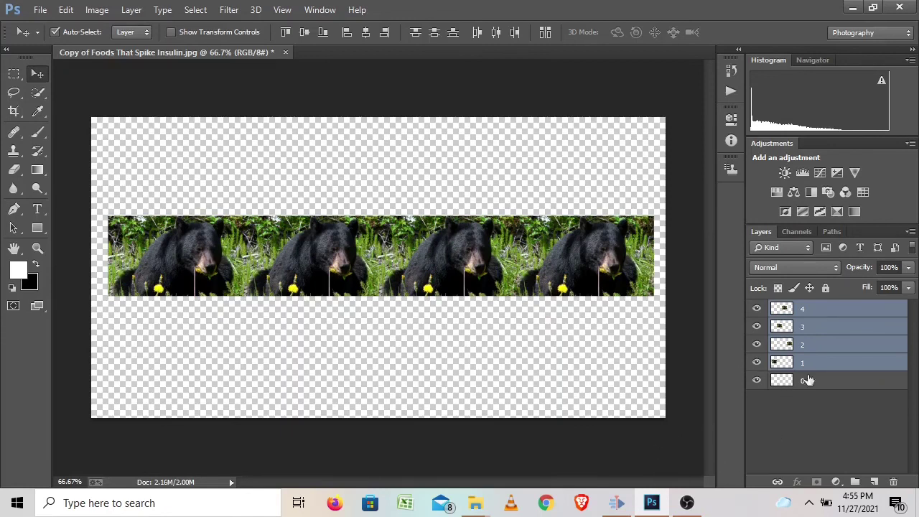
pyautogui.moveTo(659, 506)
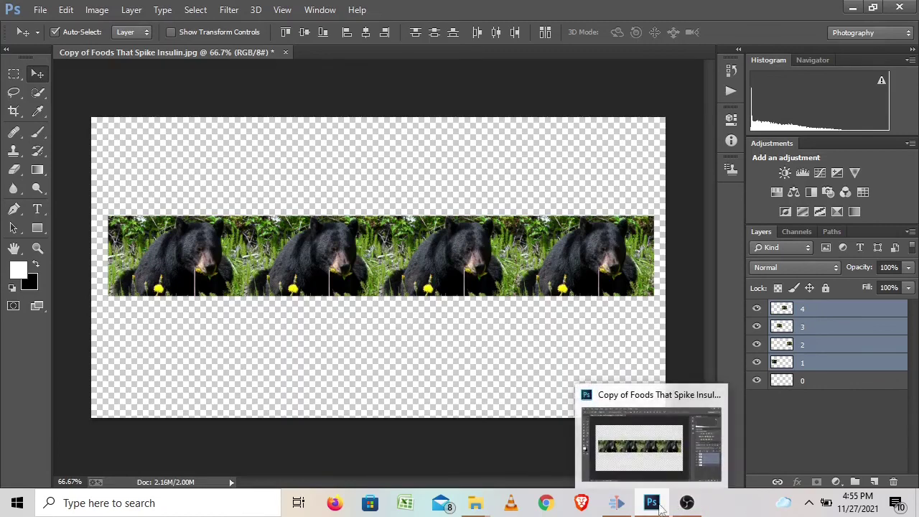